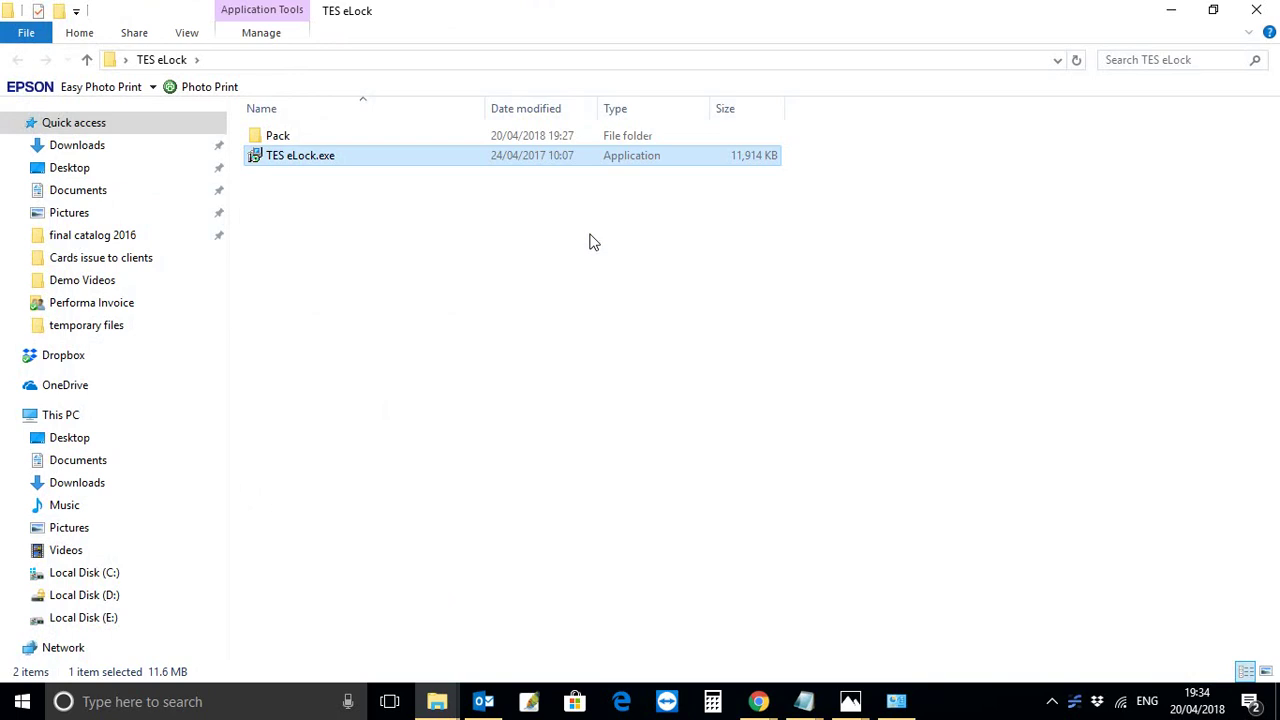
Install eLock V2.6 with the default folder, choose the Stand-alone database, and minimise Explorer.
left_click(581, 505)
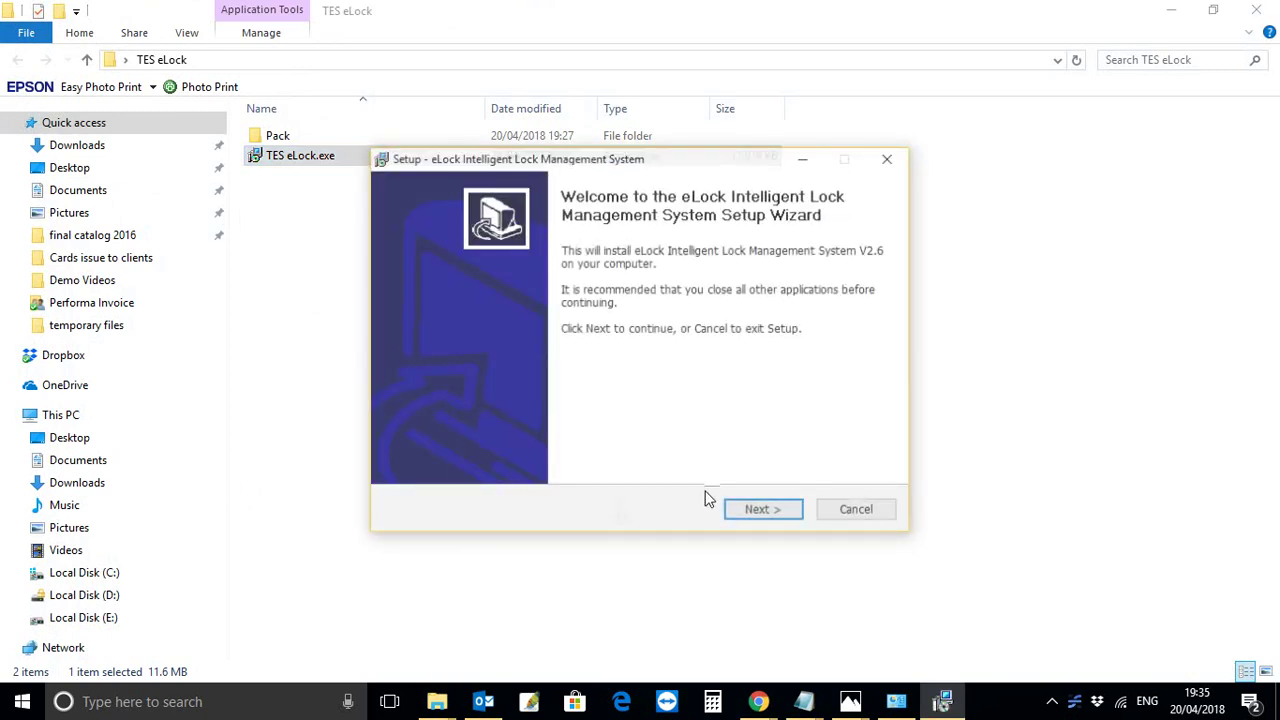
left_click(745, 511)
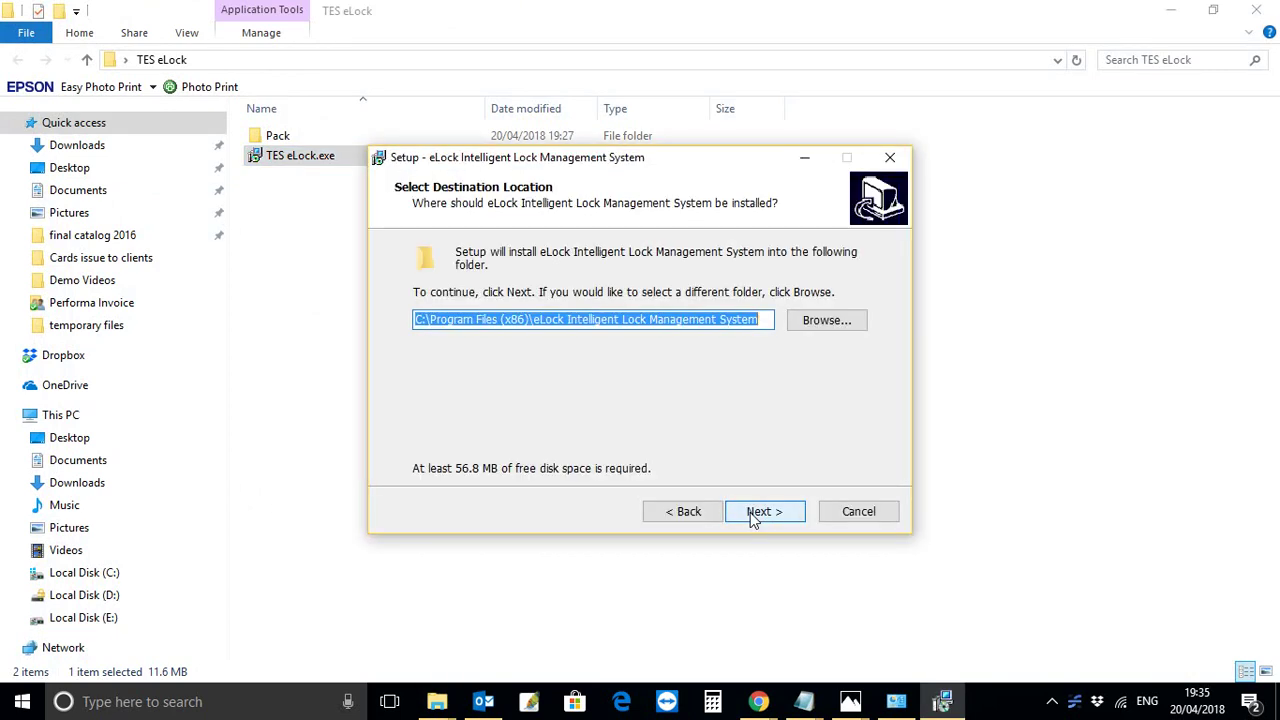
left_click(753, 516)
left_click(753, 516)
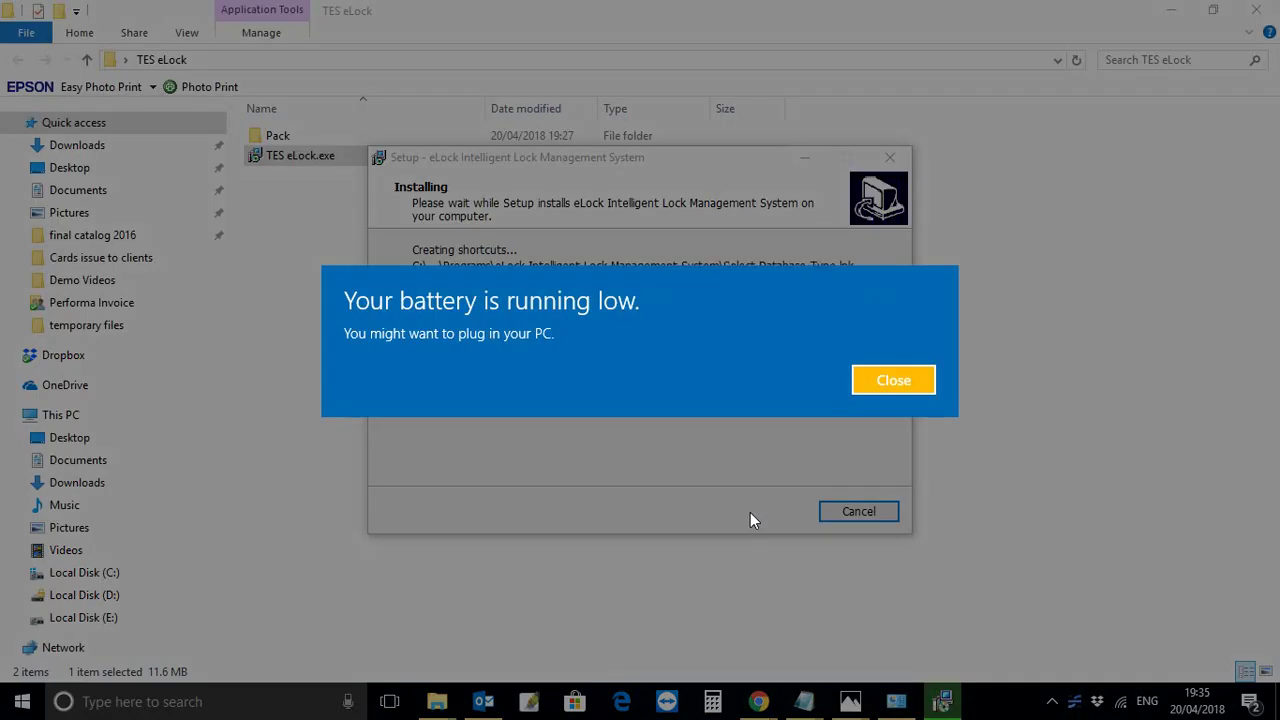
left_click(893, 380)
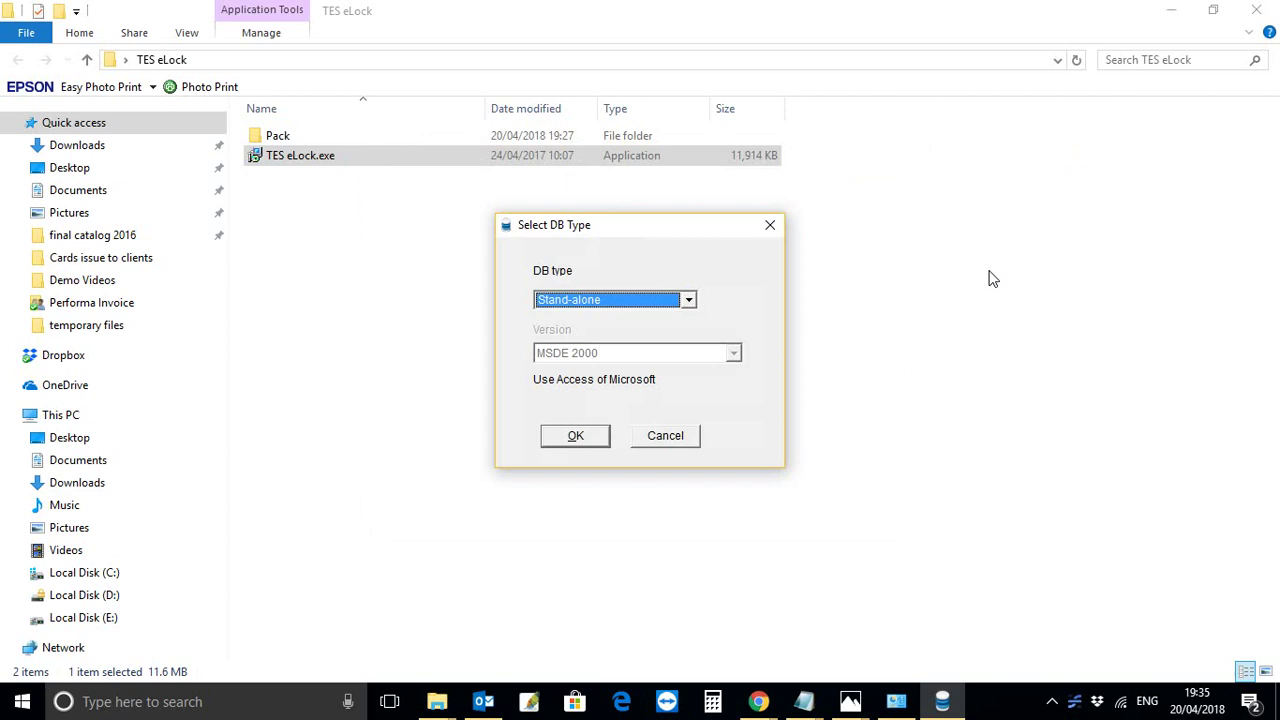
left_click(603, 437)
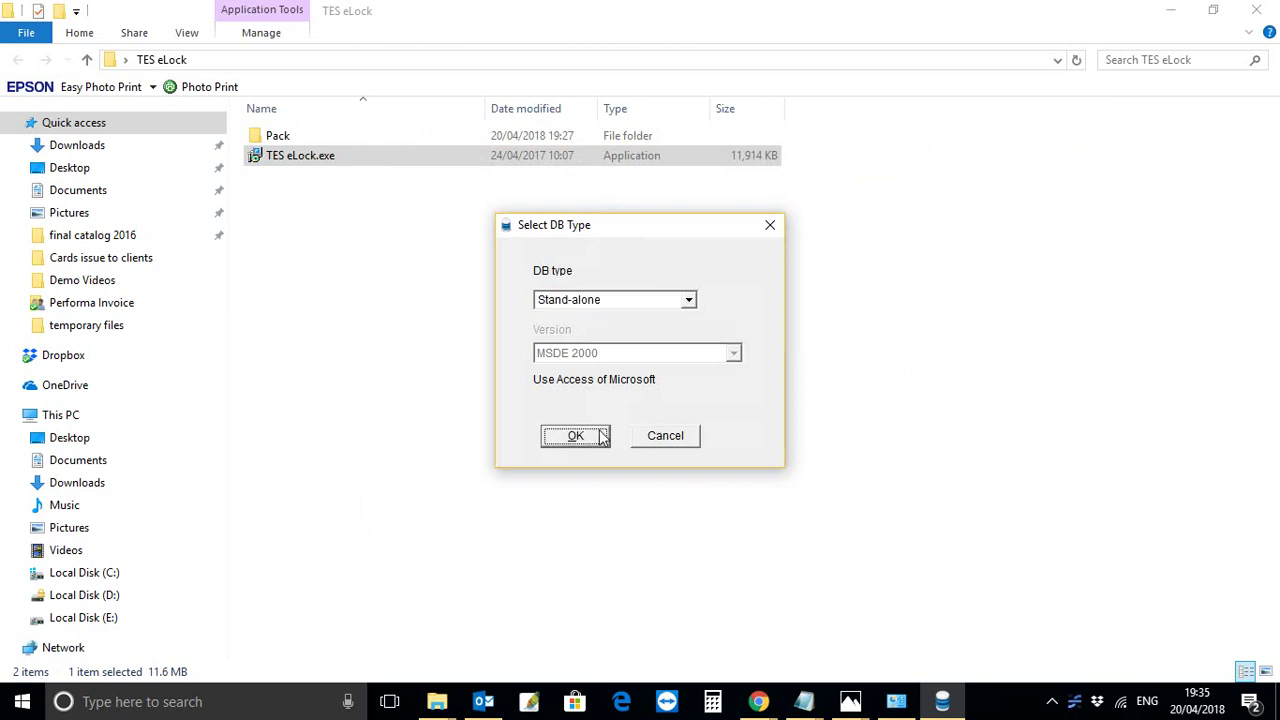
left_click(1174, 15)
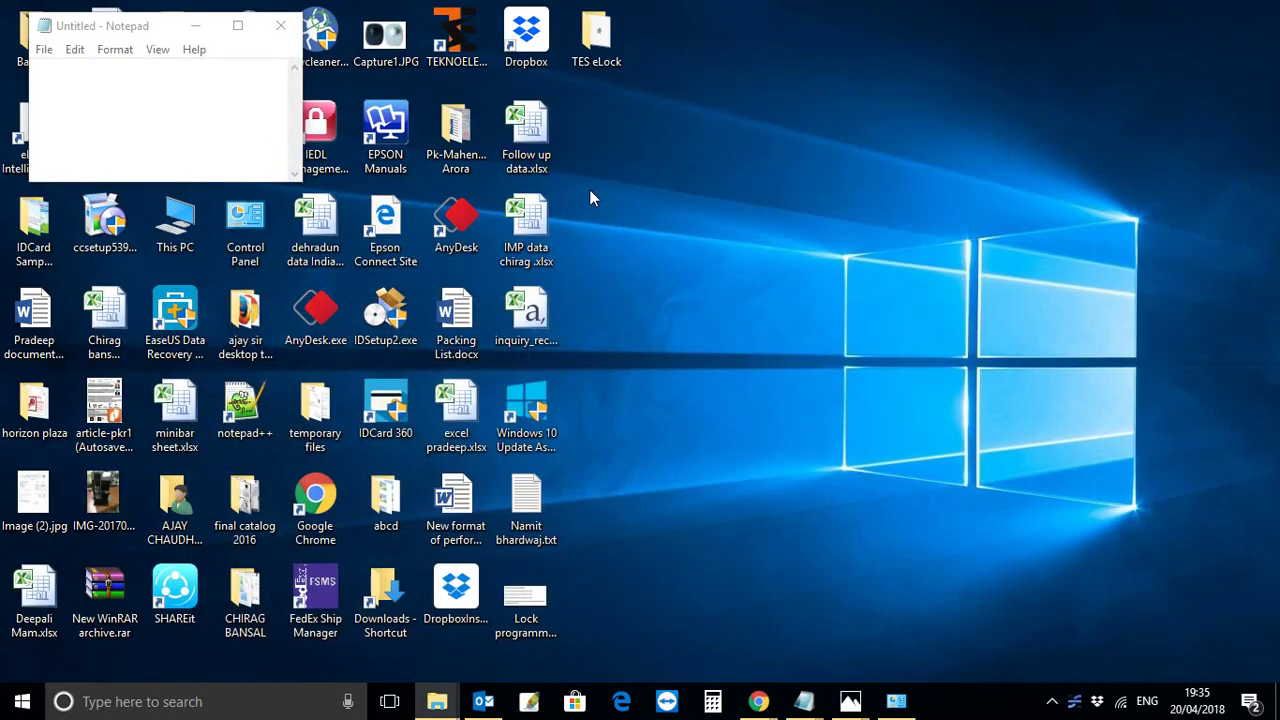
Refresh the desktop, move Notepad to the top right, and launch eLock from its shortcut.
right_click(752, 267)
left_click(800, 322)
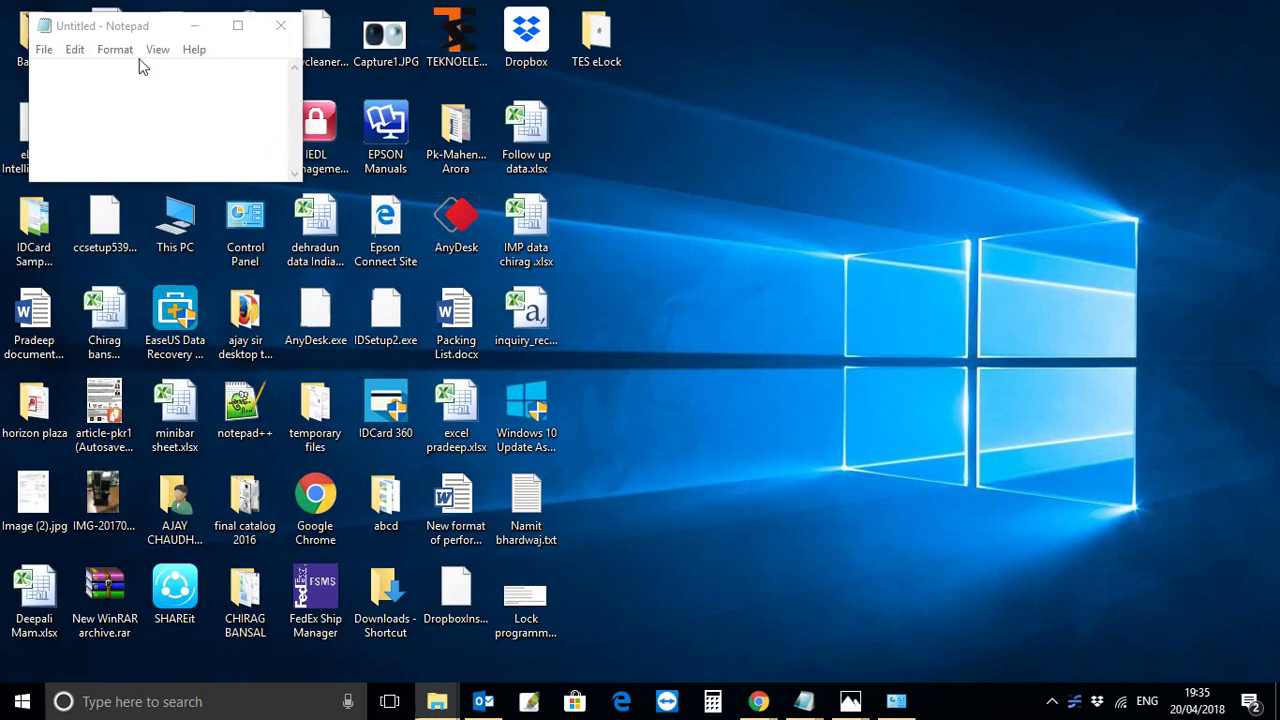
left_click_drag(141, 24, 760, 23)
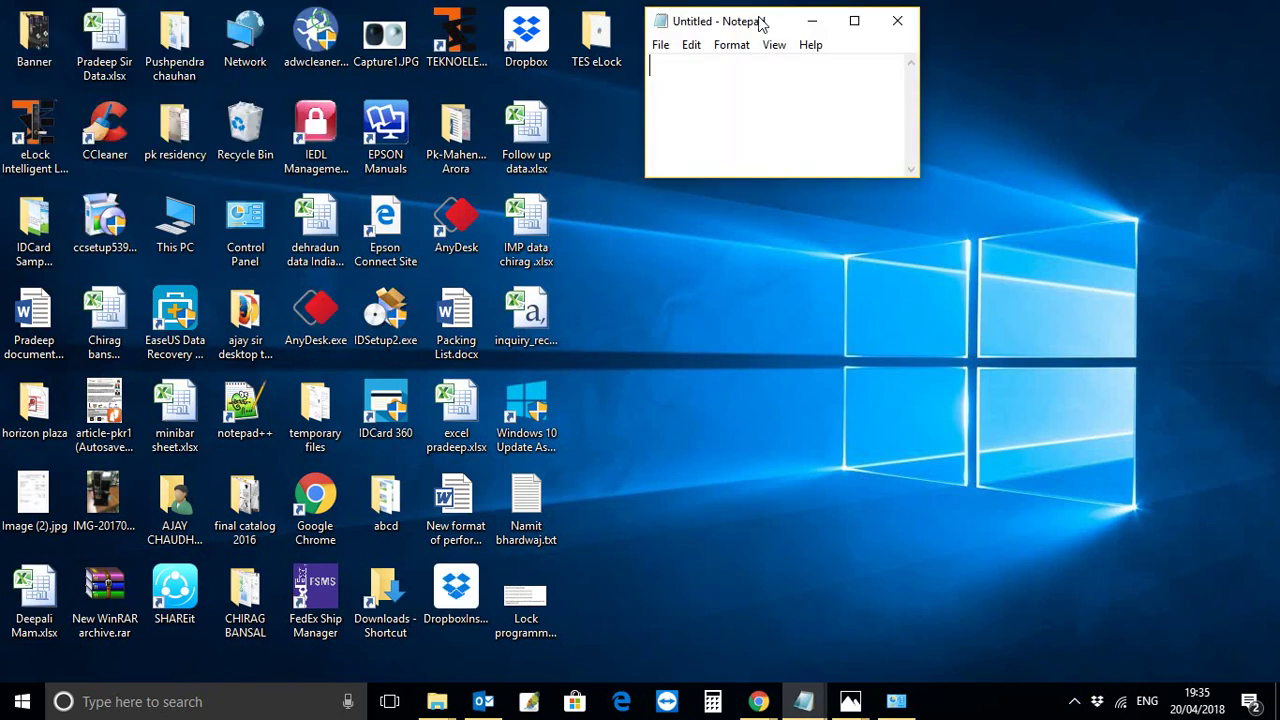
left_click(28, 120)
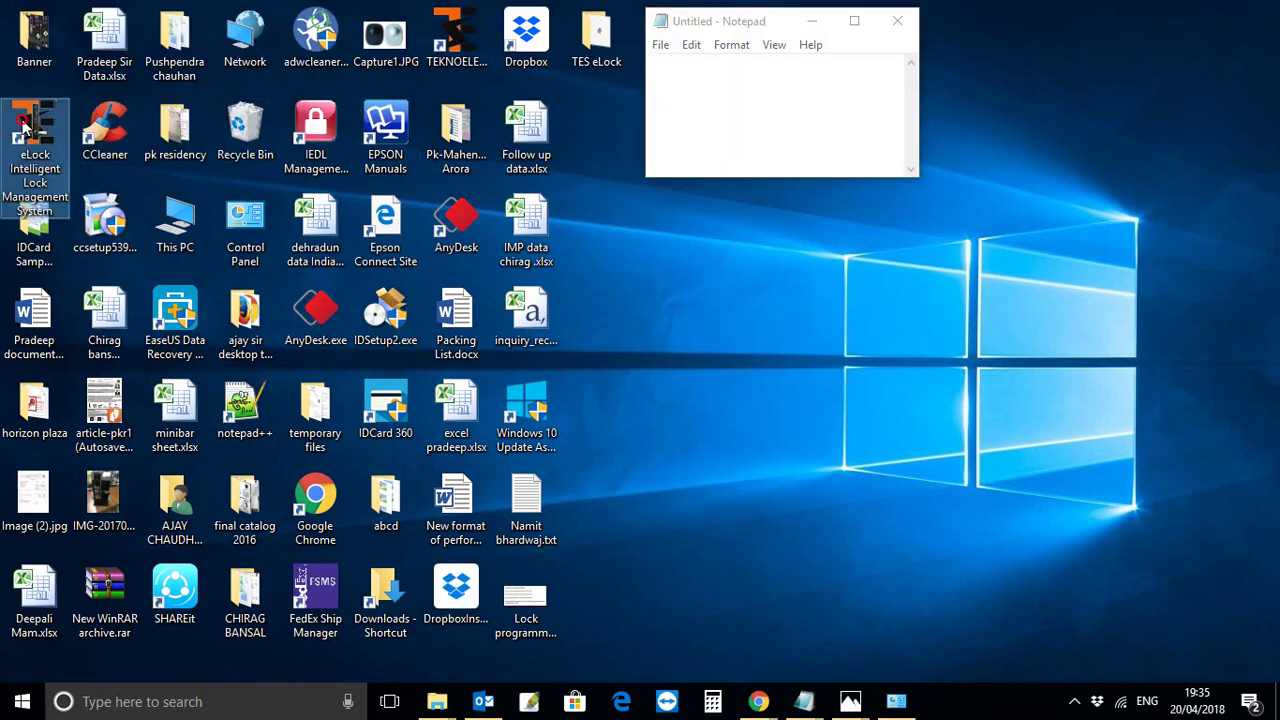
double_click(28, 120)
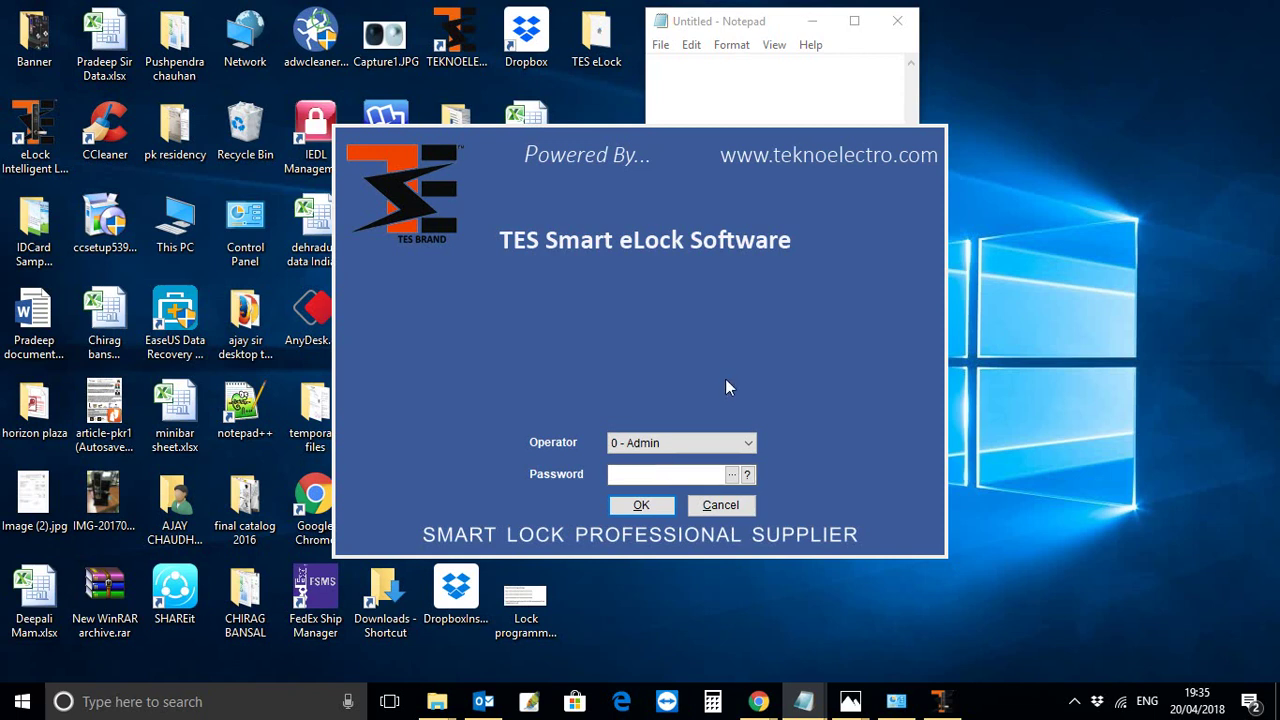
Log in as Admin and register the software with the registration code saved in Notepad.
left_click(666, 508)
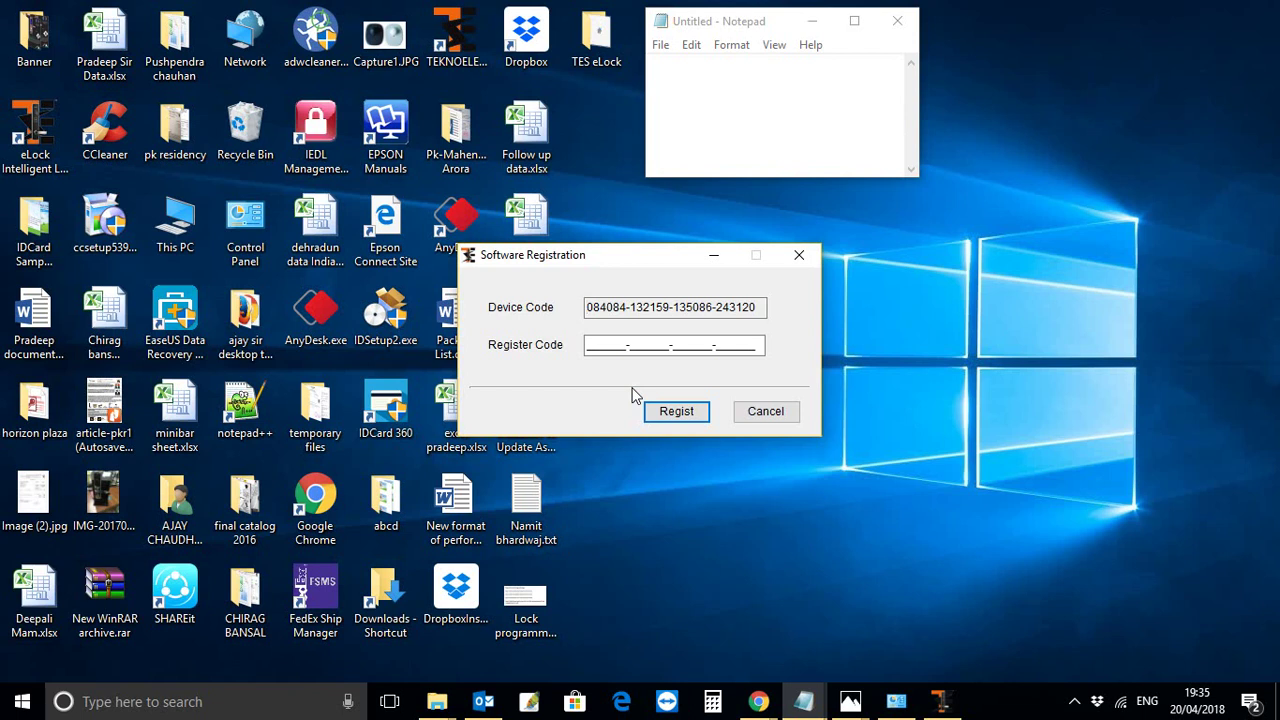
left_click(810, 703)
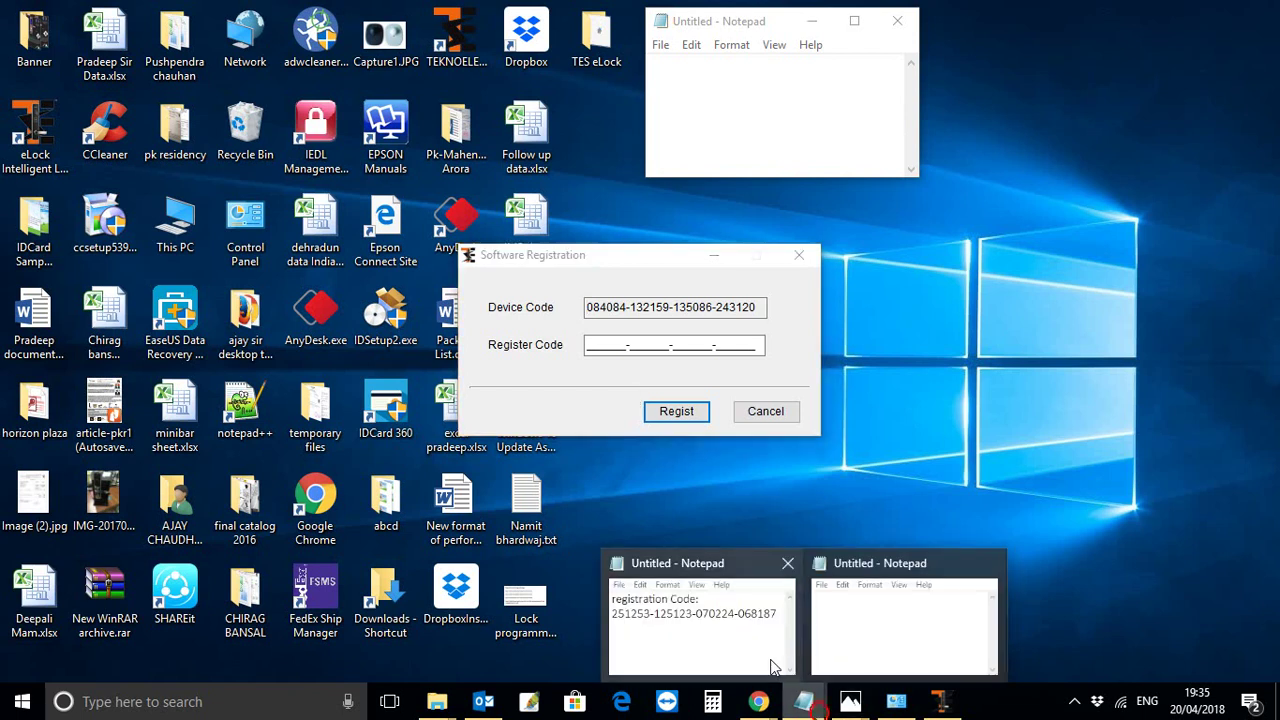
left_click(773, 667)
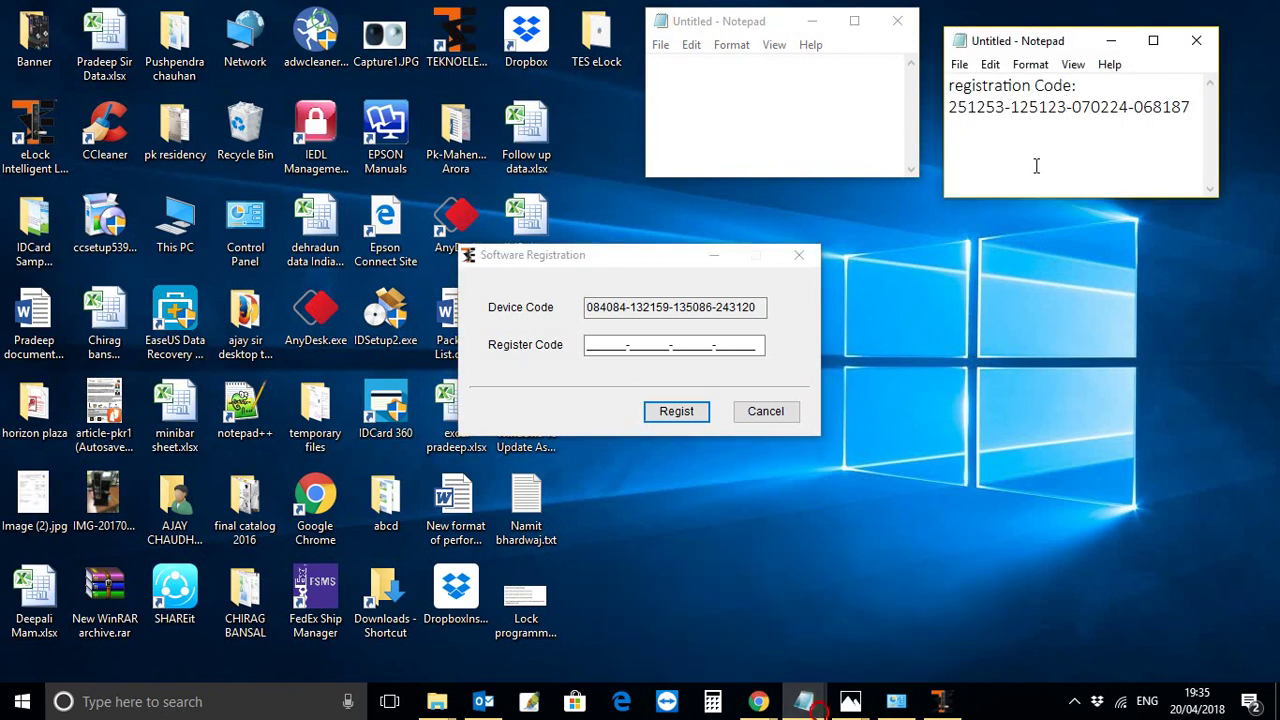
left_click(595, 346)
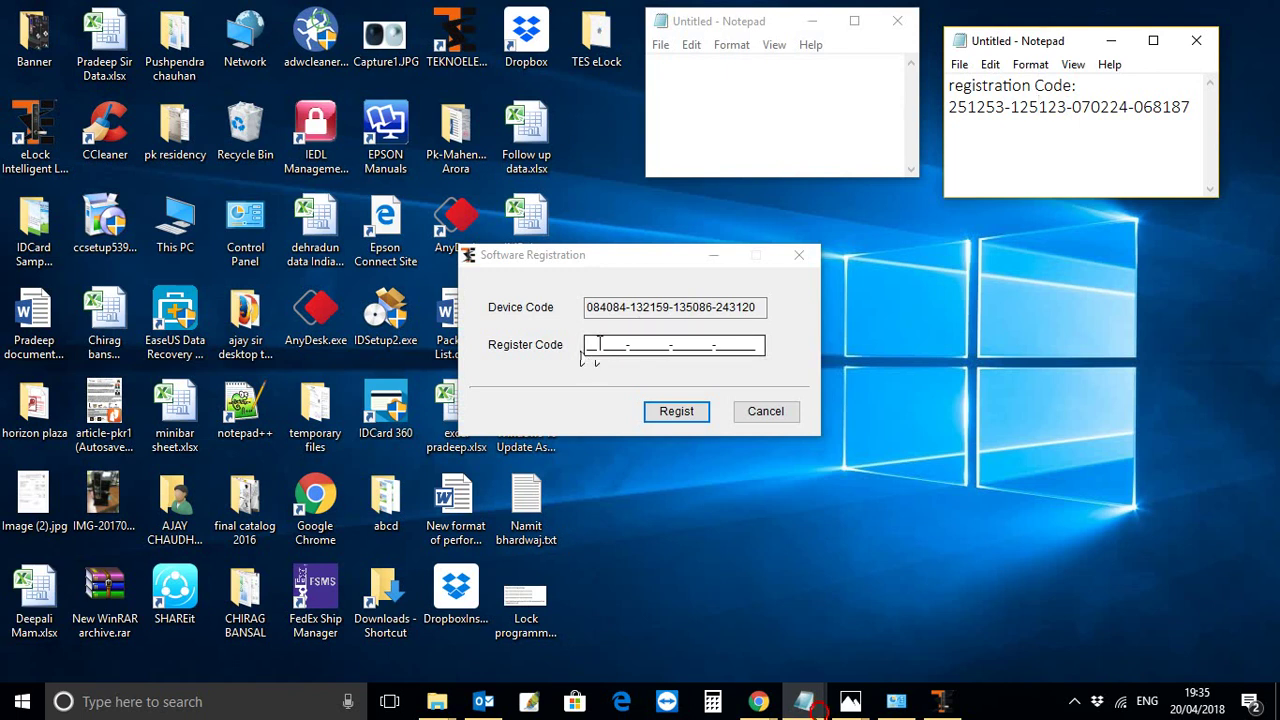
left_click(599, 345)
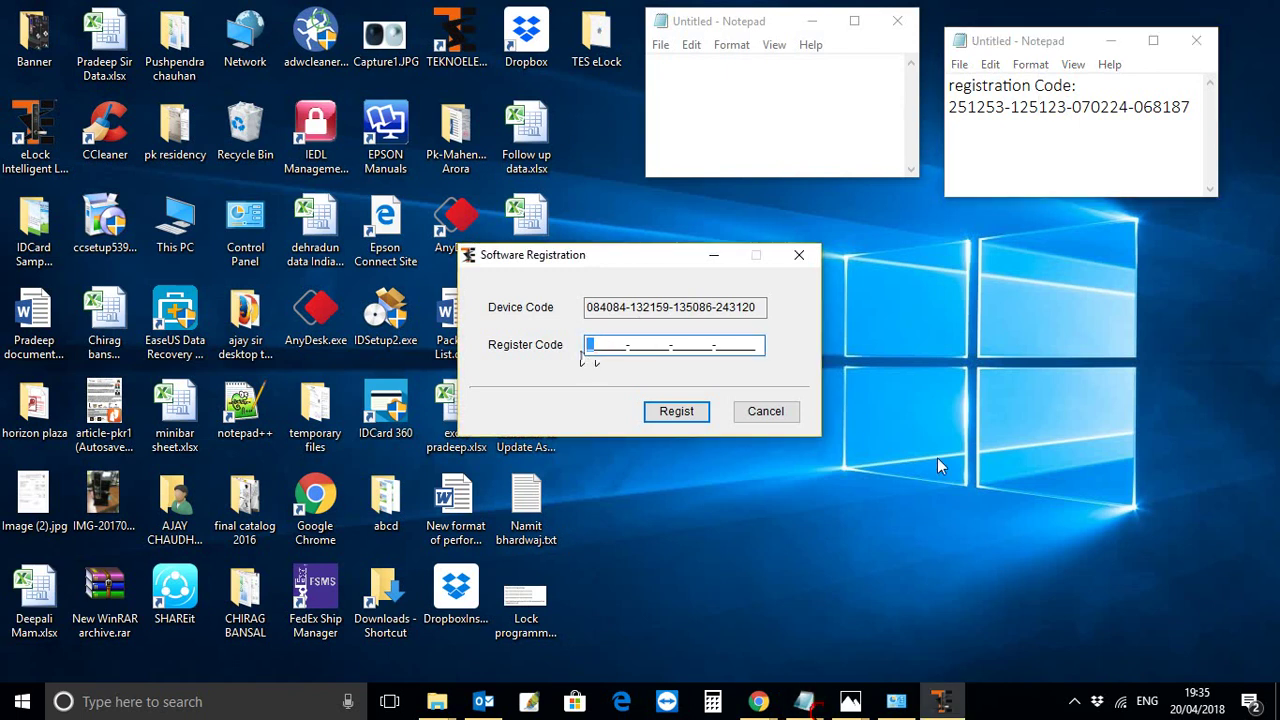
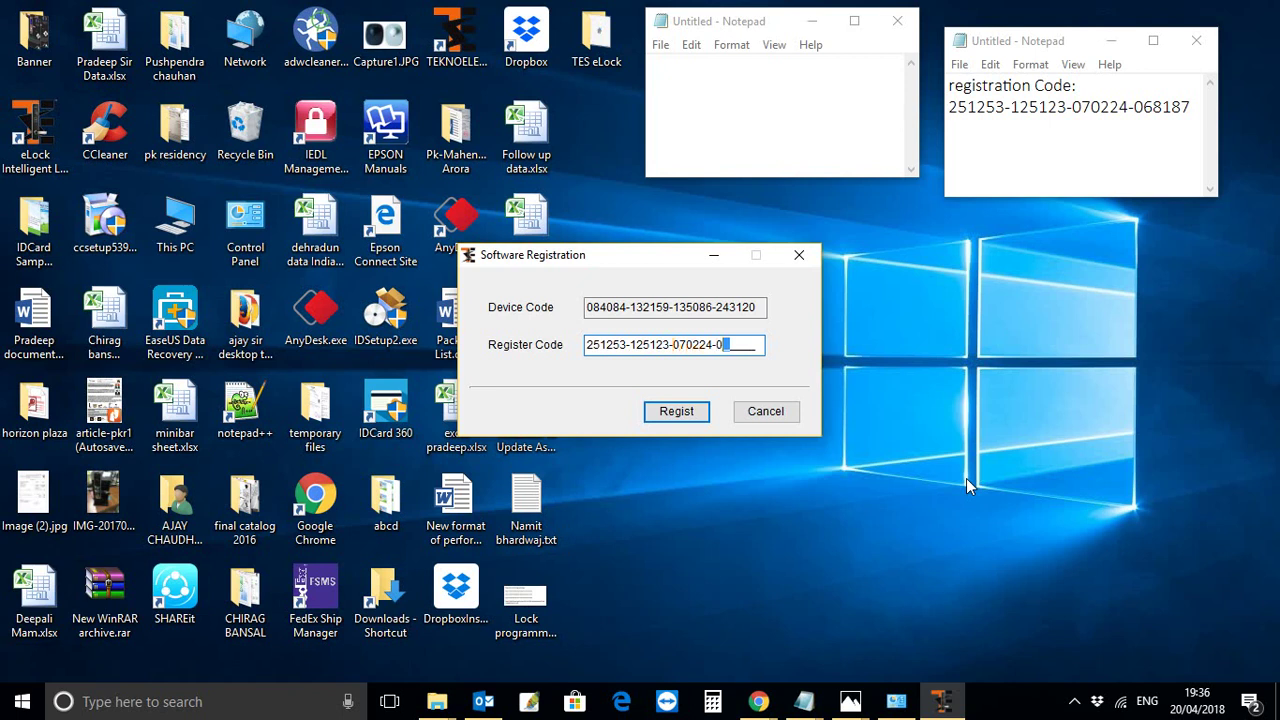
left_click(691, 418)
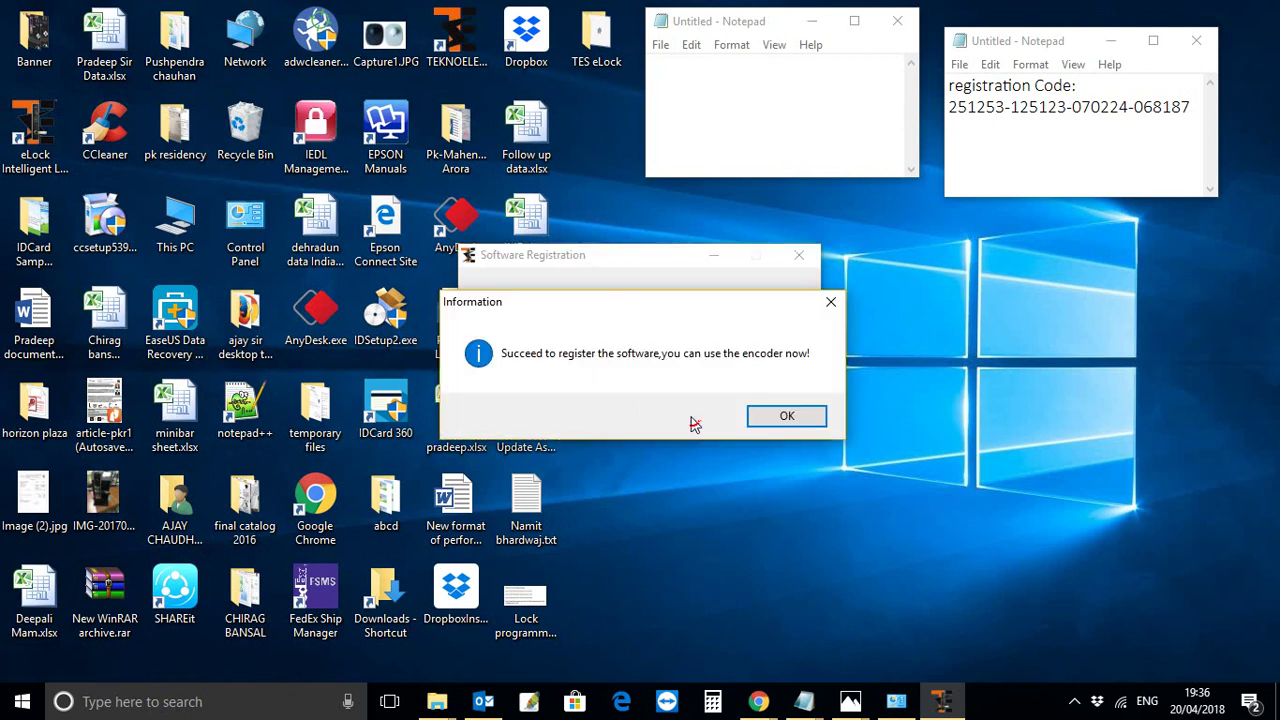
Dismiss the registration notices, then issue a new authorized card and read it back.
left_click(772, 422)
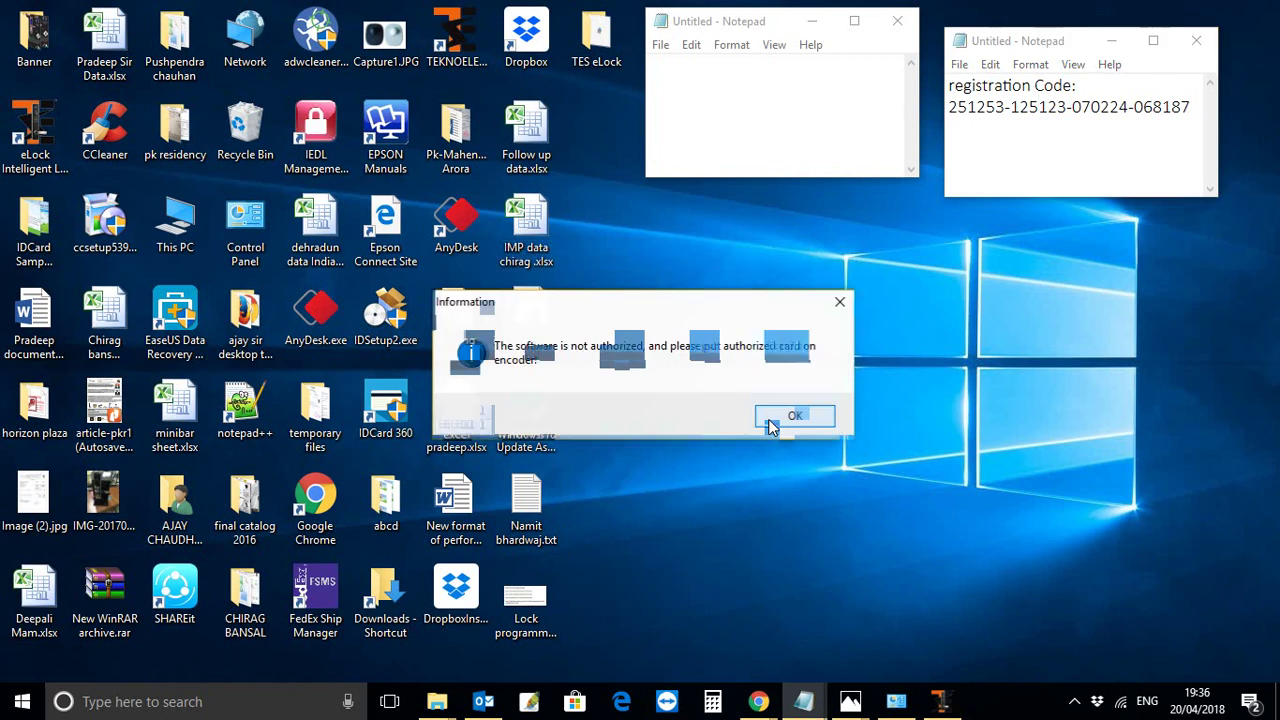
left_click(770, 424)
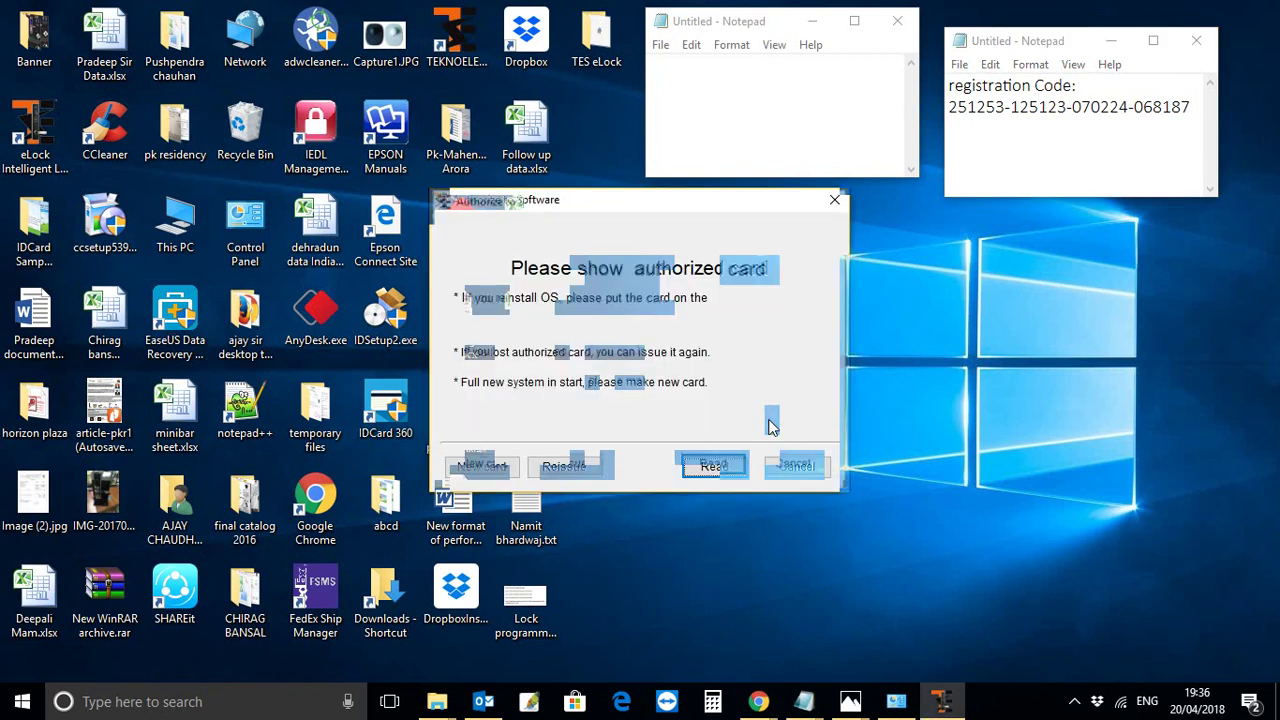
left_click(500, 469)
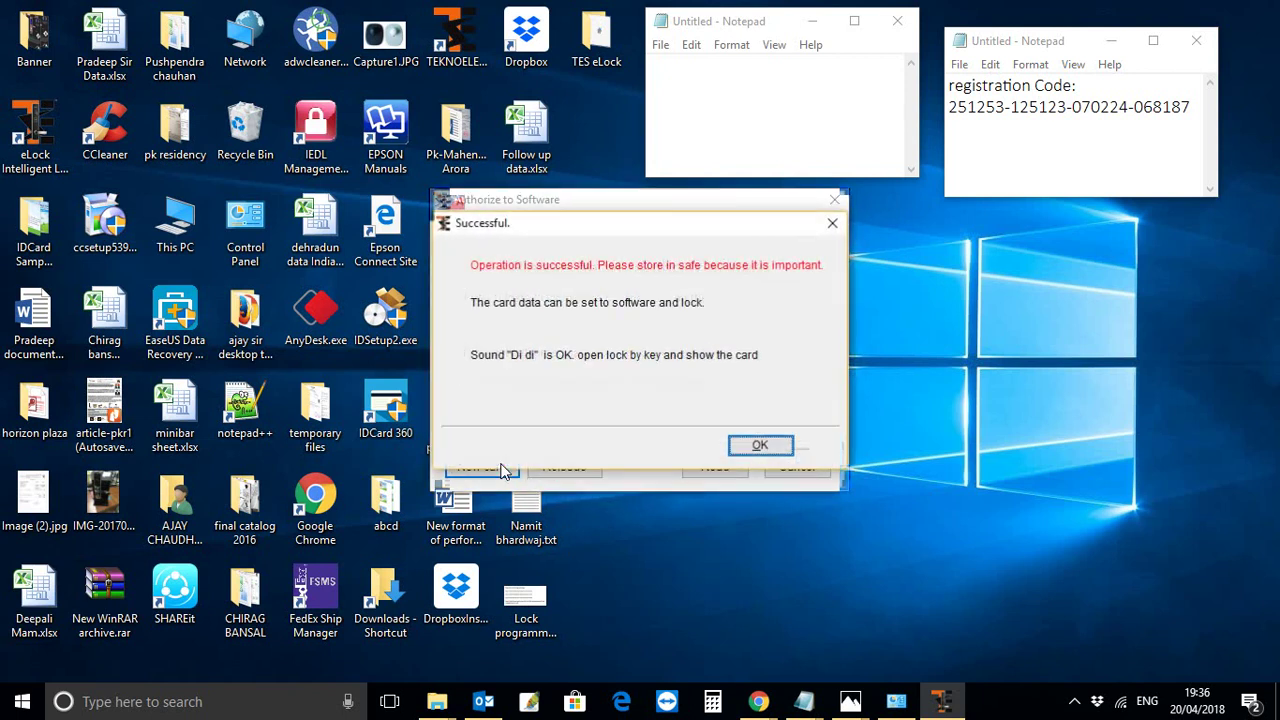
left_click(757, 448)
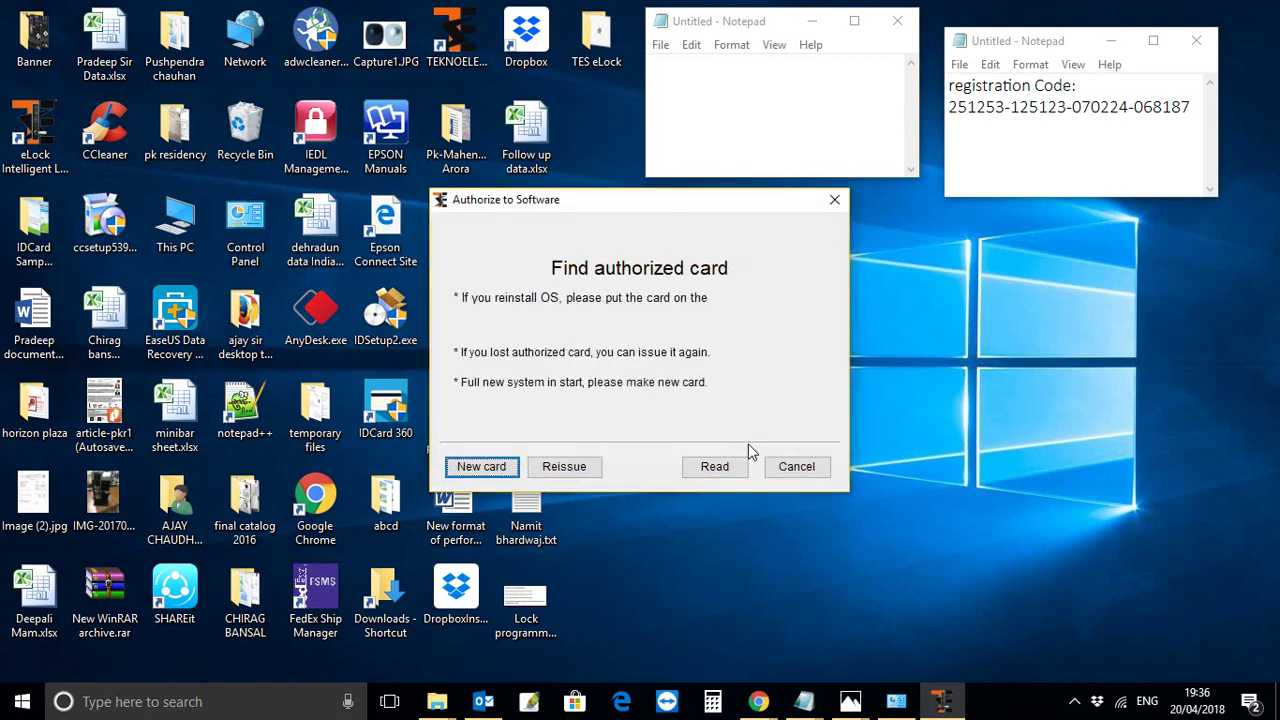
left_click(725, 470)
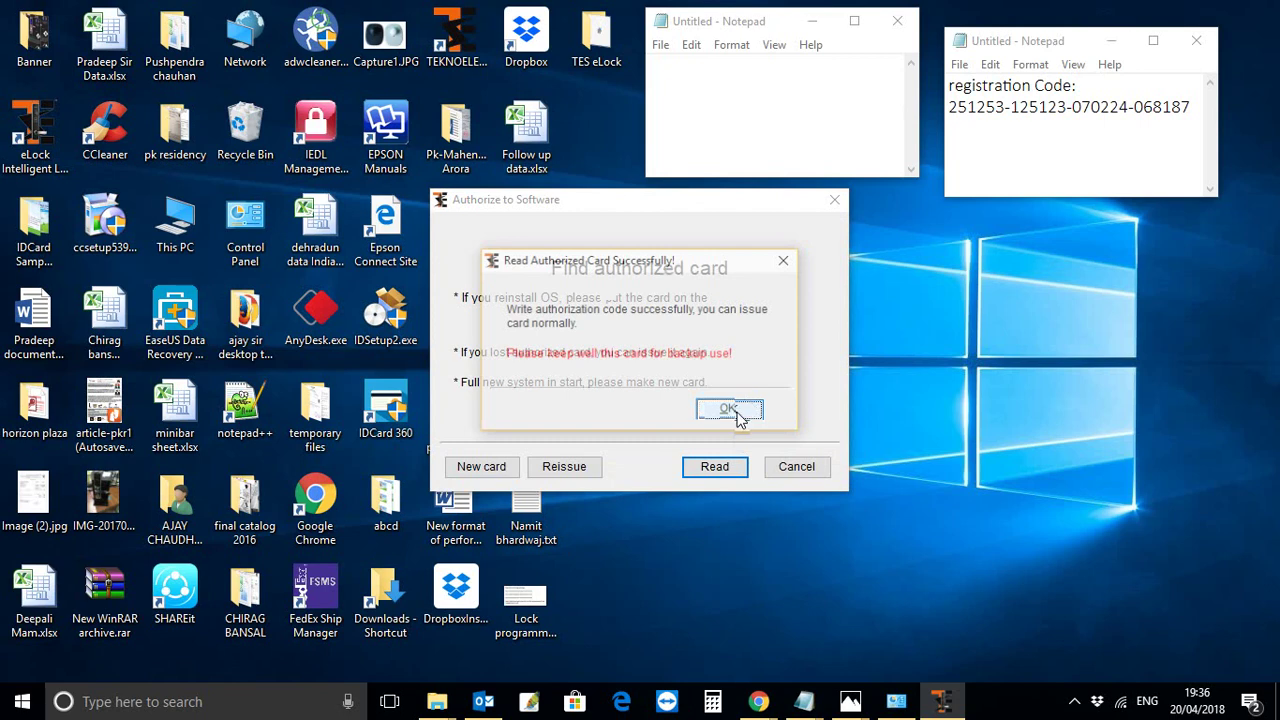
left_click(745, 408)
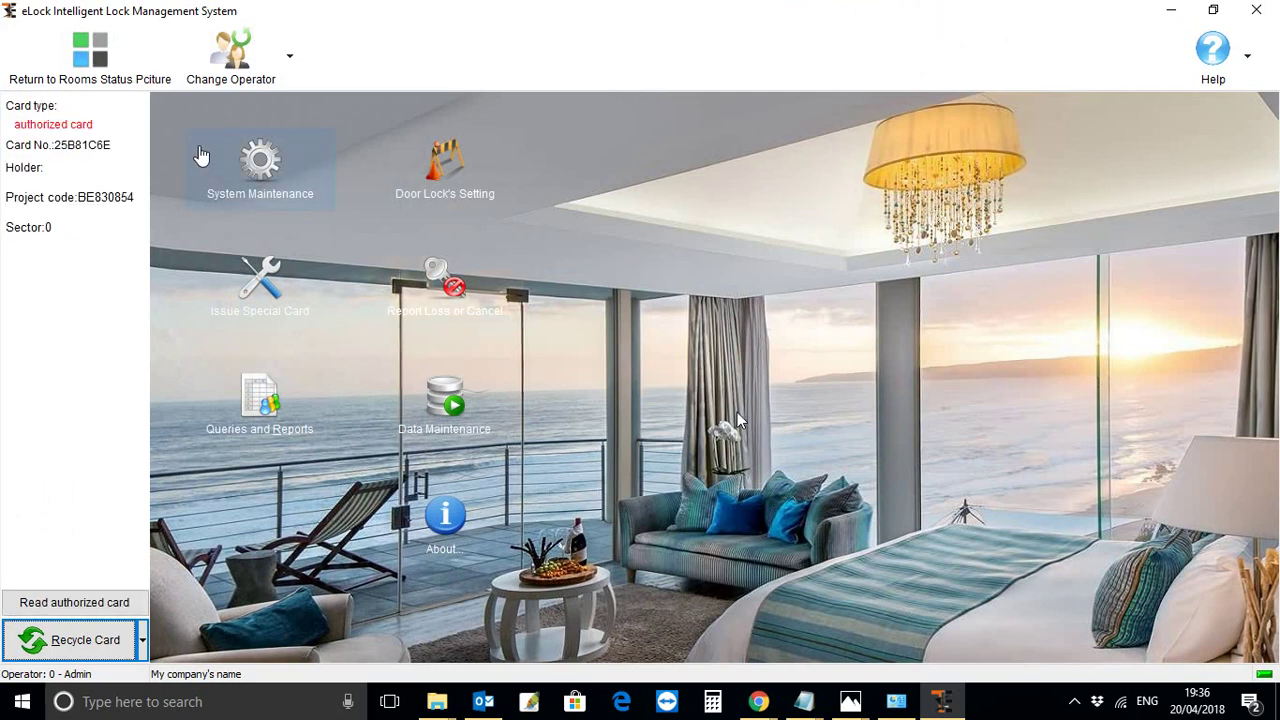
Replace the company name in System Maintenance with 'Tekno Electro Solutions' and save it.
left_click(235, 160)
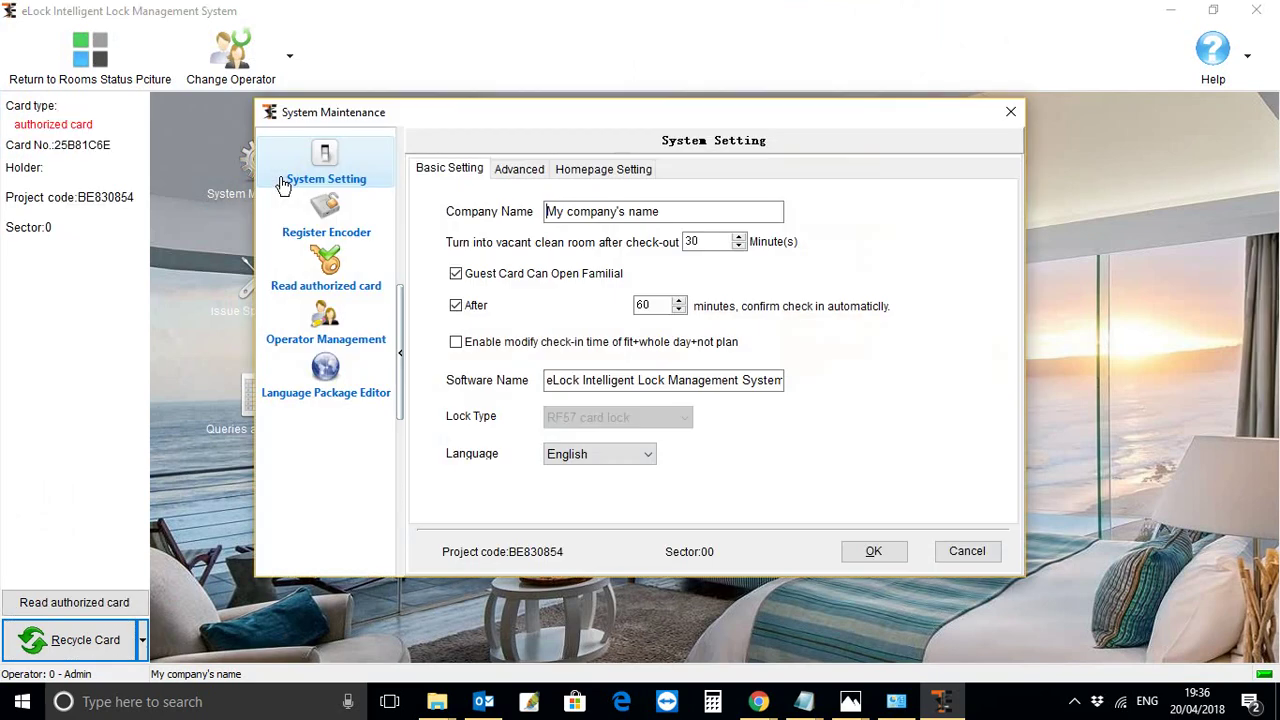
left_click(652, 212)
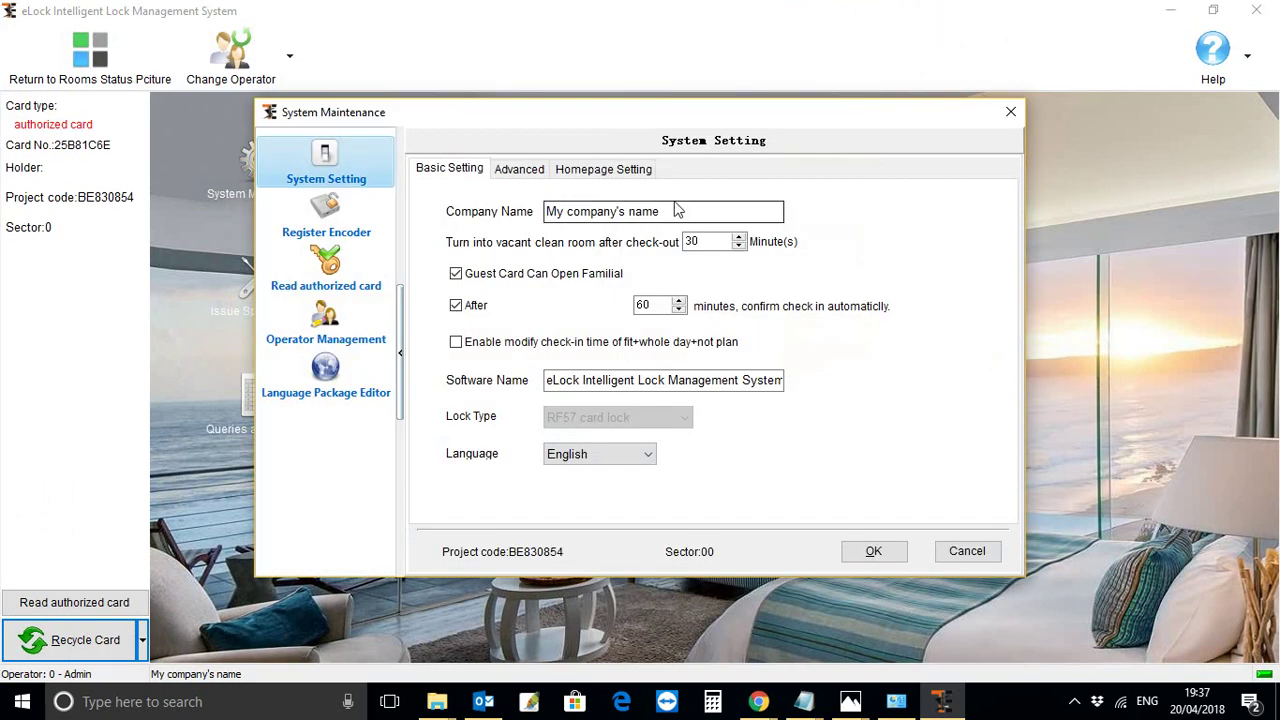
double_click(674, 212)
key("BackSpace")
key("BackSpace")
key("BackSpace")
key("BackSpace")
key("BackSpace")
key("BackSpace")
key("BackSpace")
key("BackSpace")
key("BackSpace")
key("BackSpace")
key("BackSpace")
key("BackSpace")
key("BackSpace")
key("BackSpace")
type("Tekno Electro Solutions")
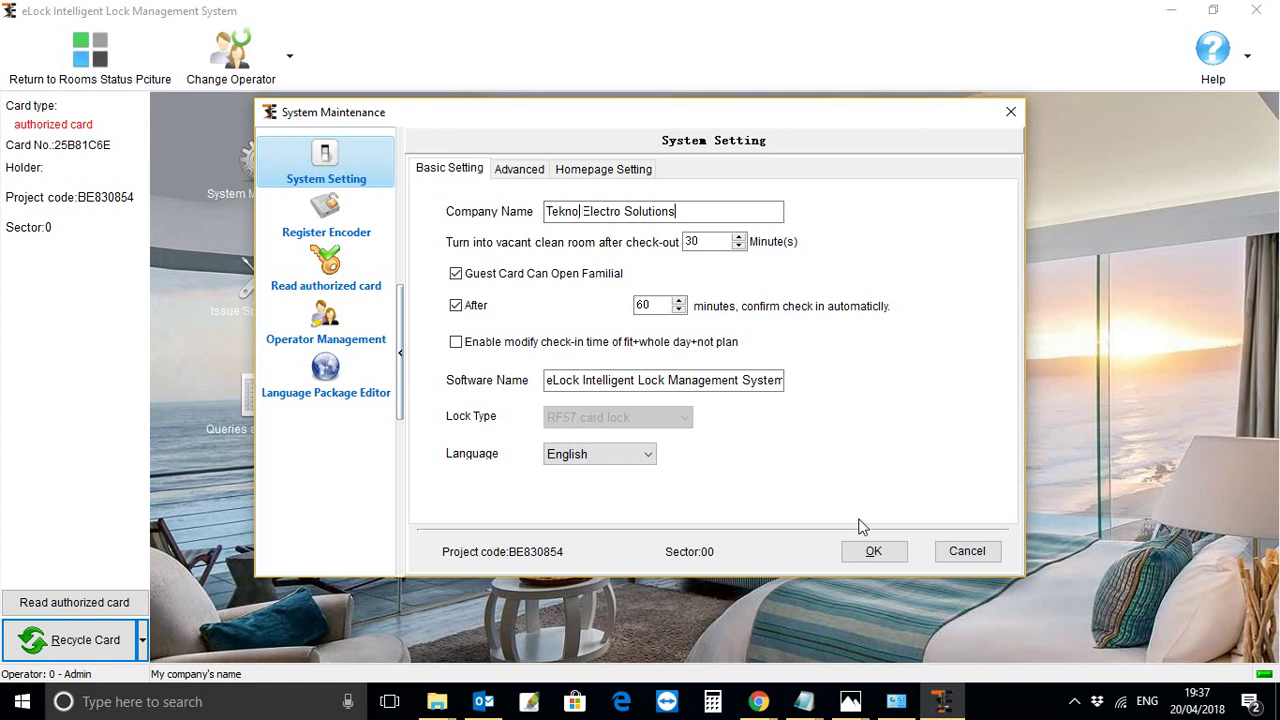
left_click(875, 551)
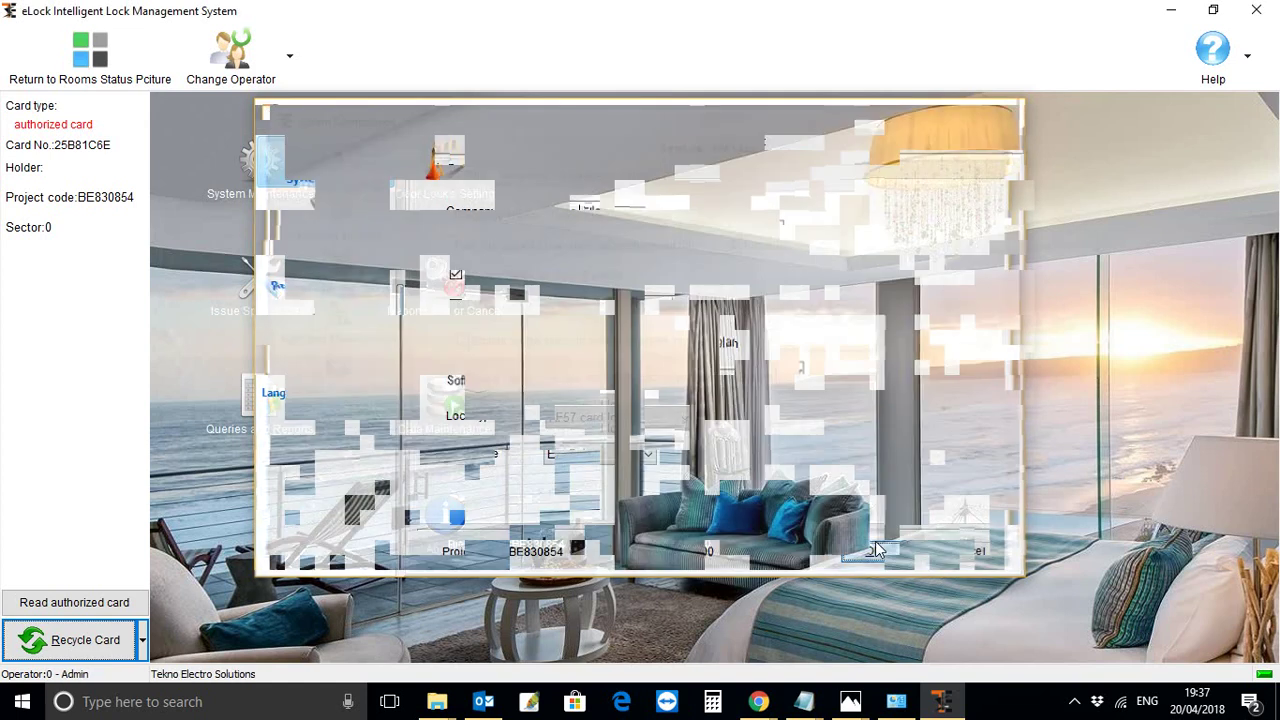
Add the room types Deluxe and Standard in room setup and save the list.
left_click(412, 193)
left_click(421, 180)
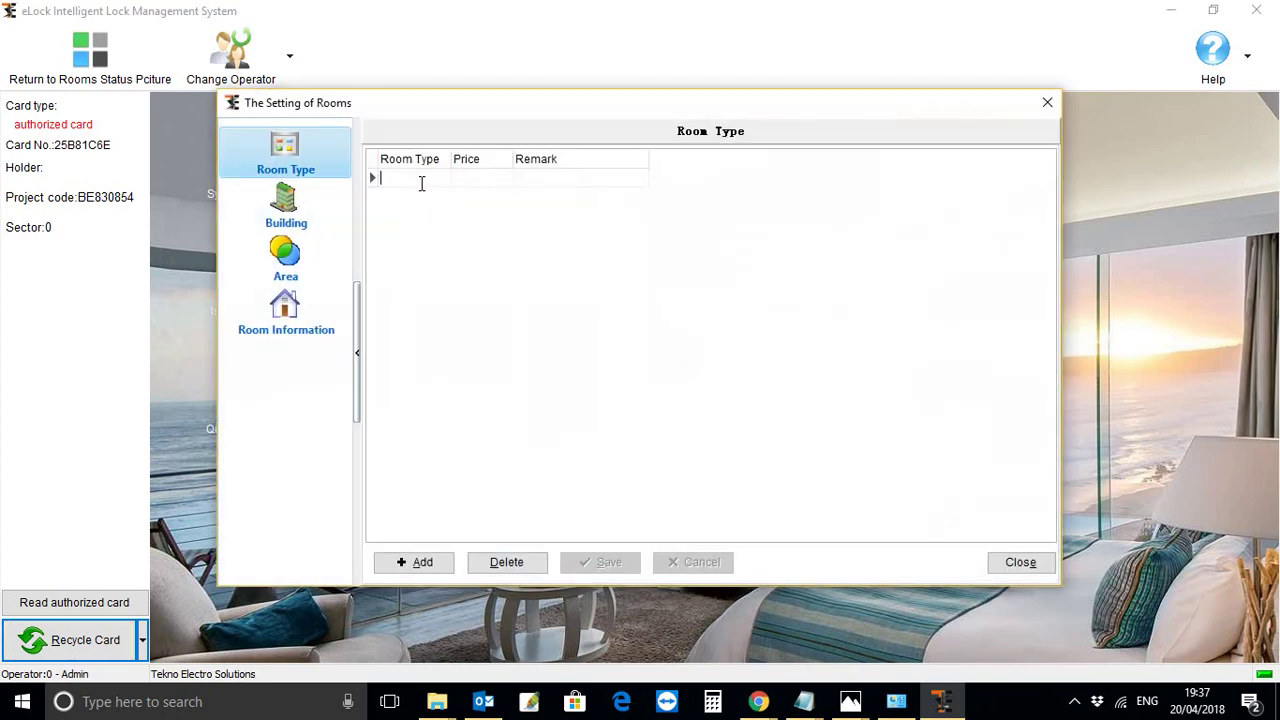
type("D")
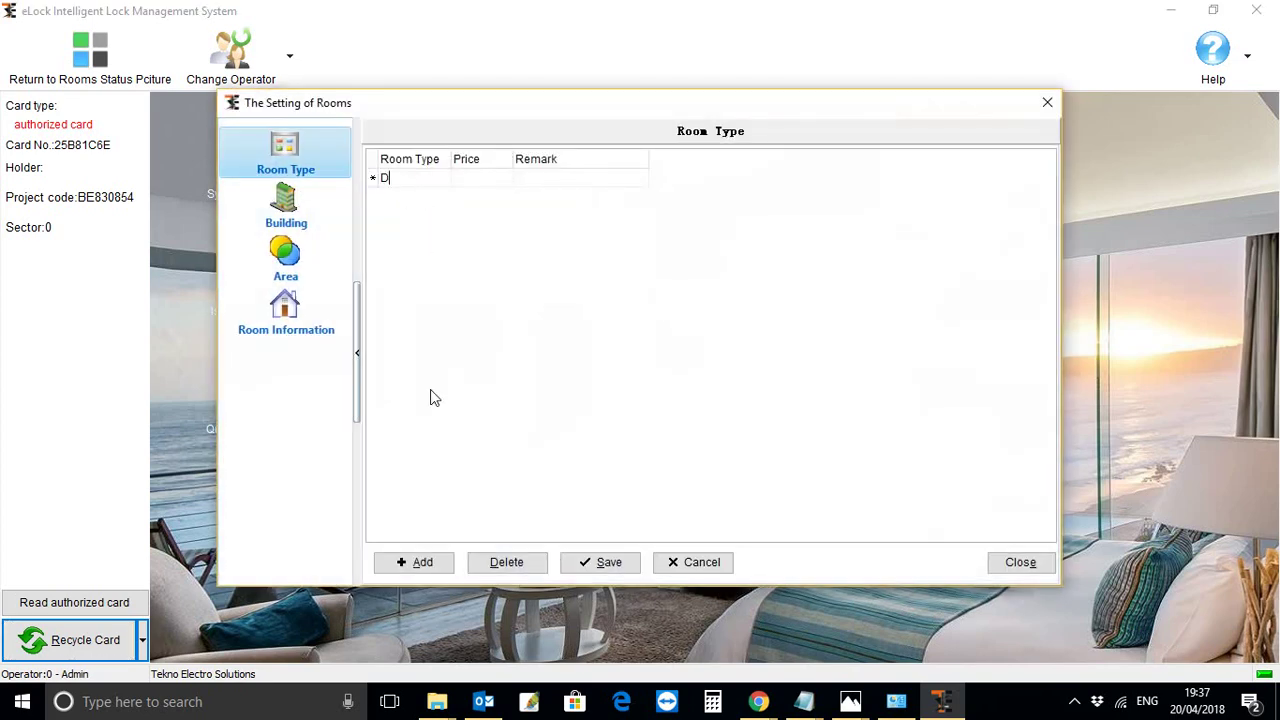
type("eluxe")
left_click(516, 452)
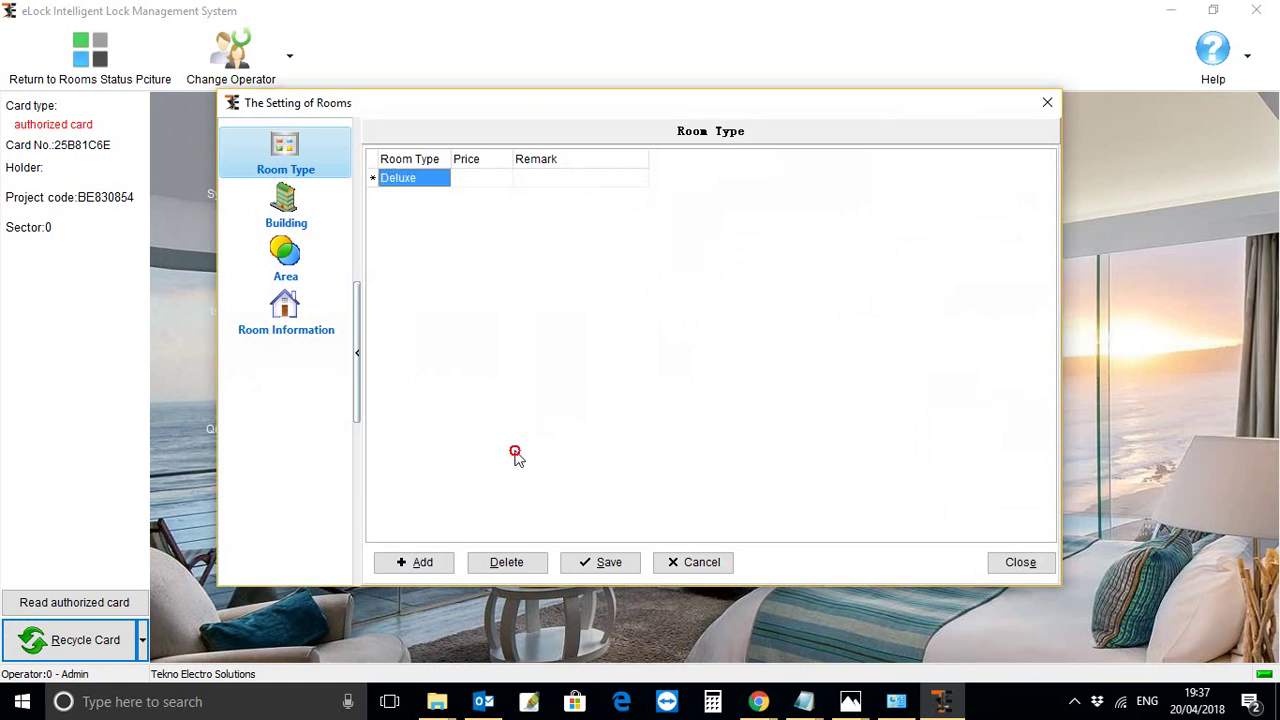
left_click(424, 563)
type("St")
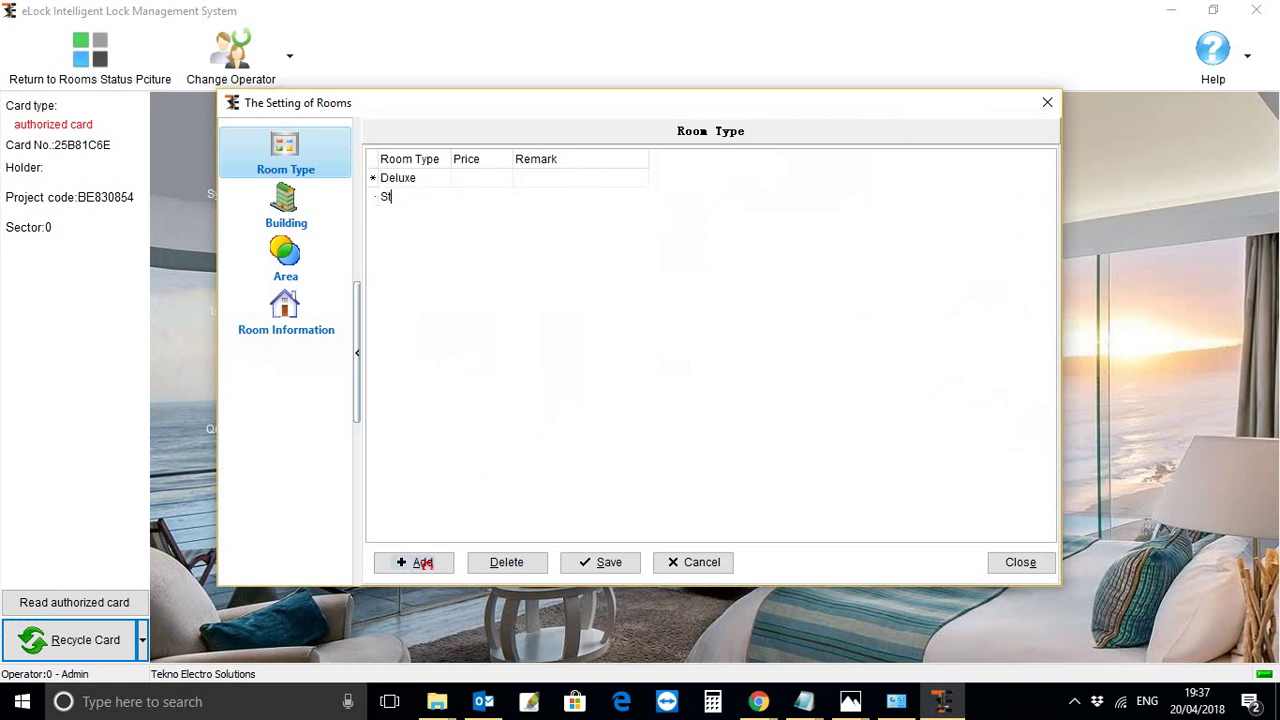
type("andard")
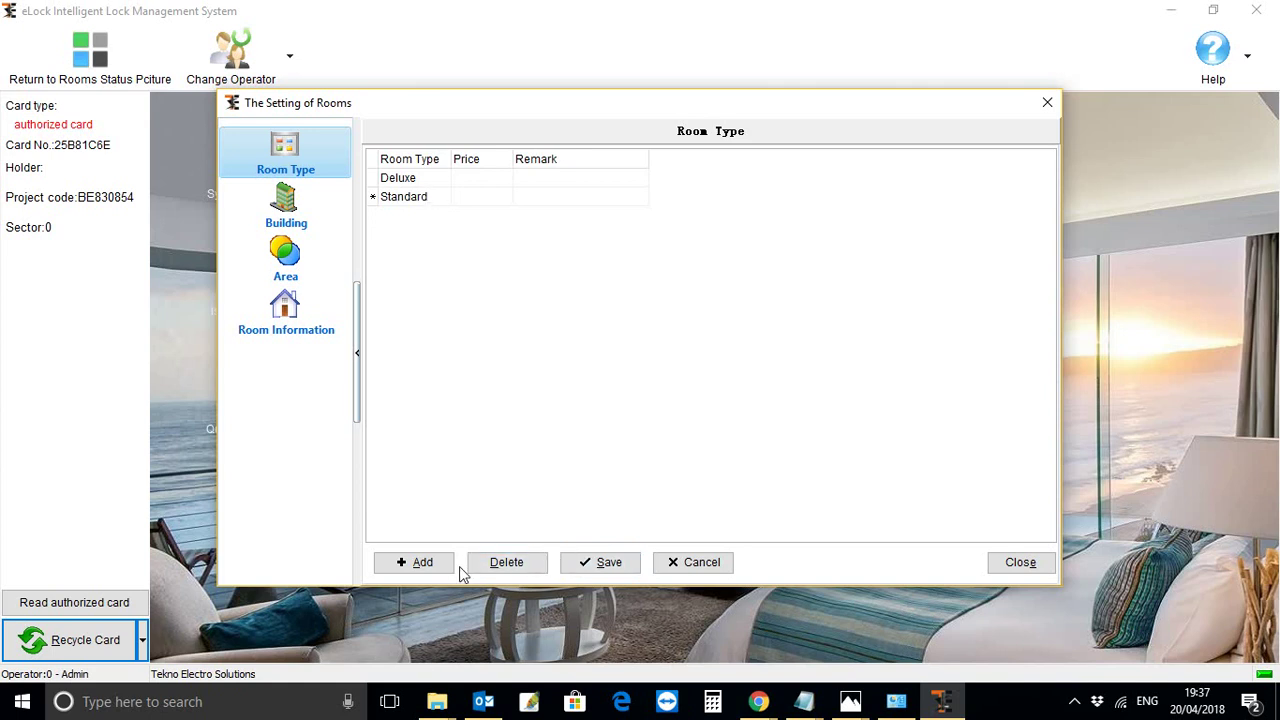
left_click(432, 565)
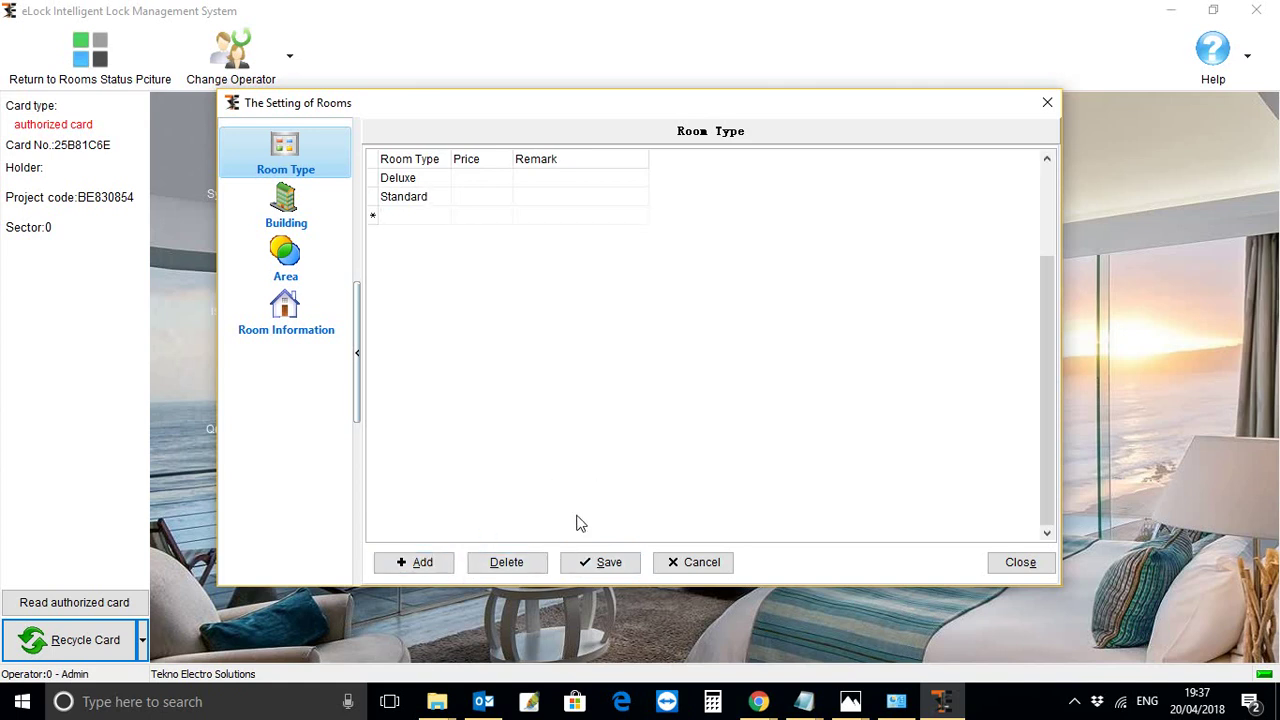
left_click(605, 563)
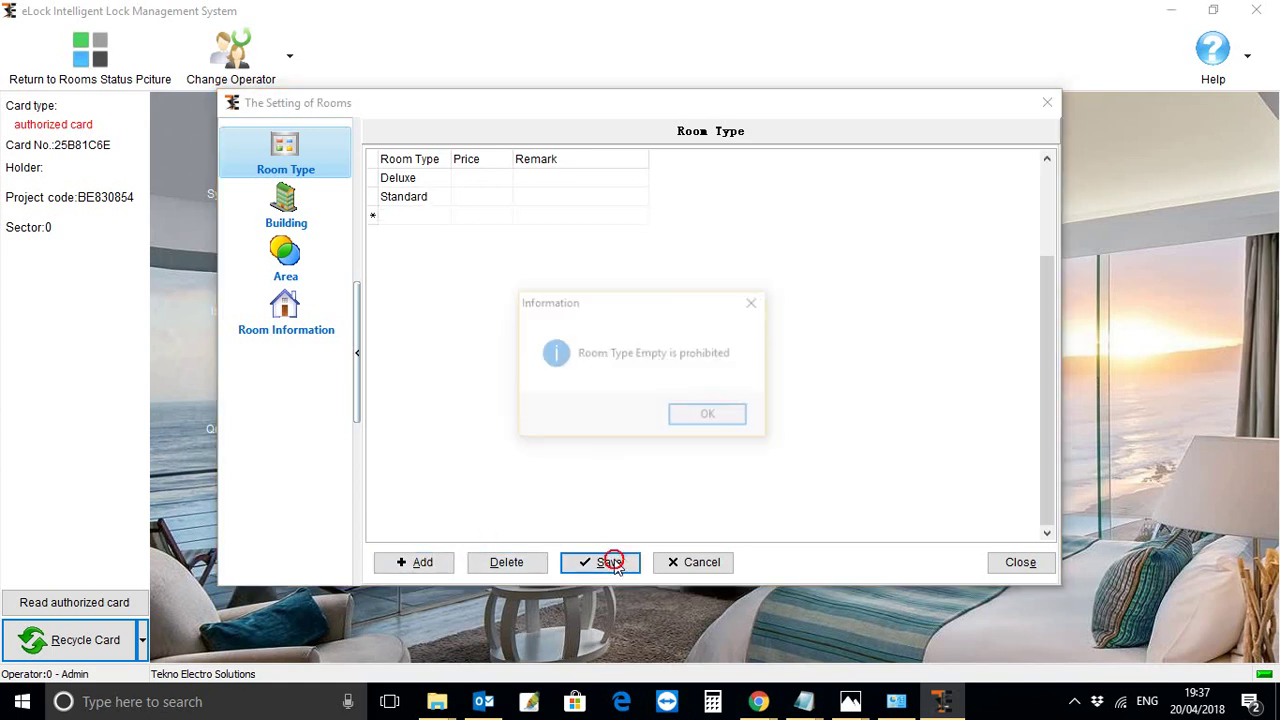
left_click(700, 416)
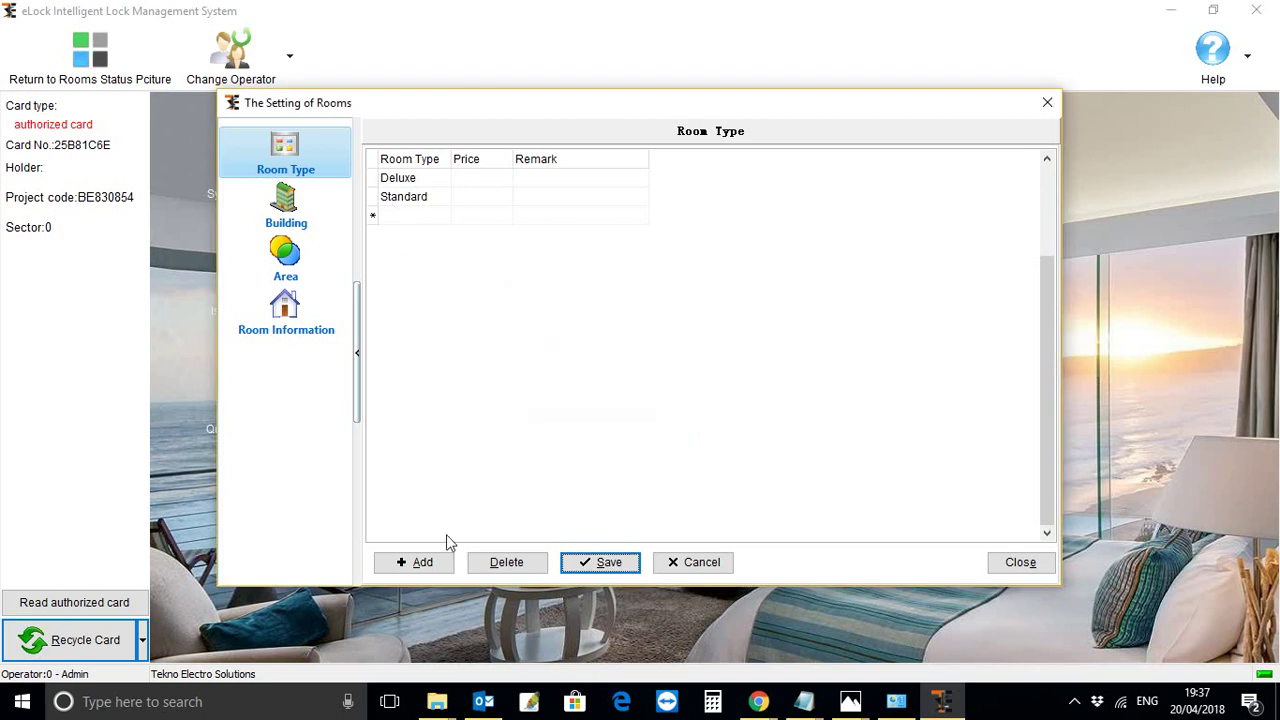
Delete the blank room-type row, edit the first entry with 'TE', save, and go to Room Information.
left_click(434, 220)
left_click(506, 561)
left_click(640, 422)
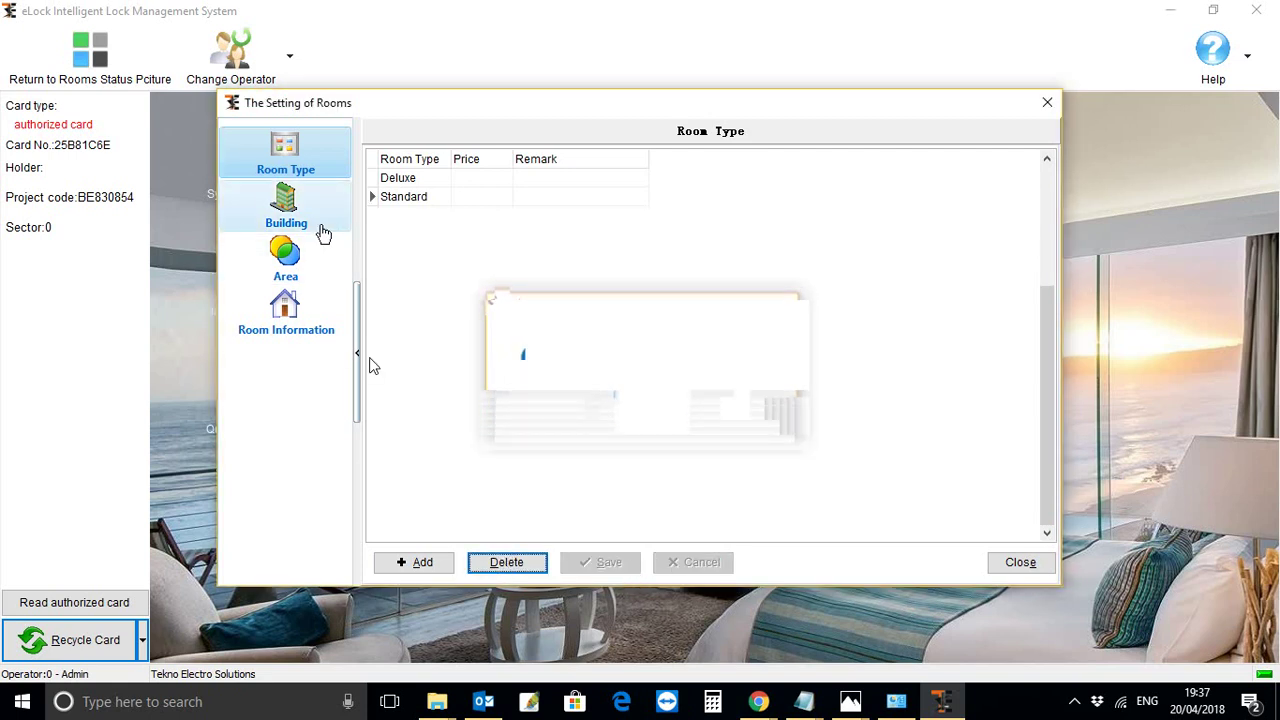
left_click(322, 232)
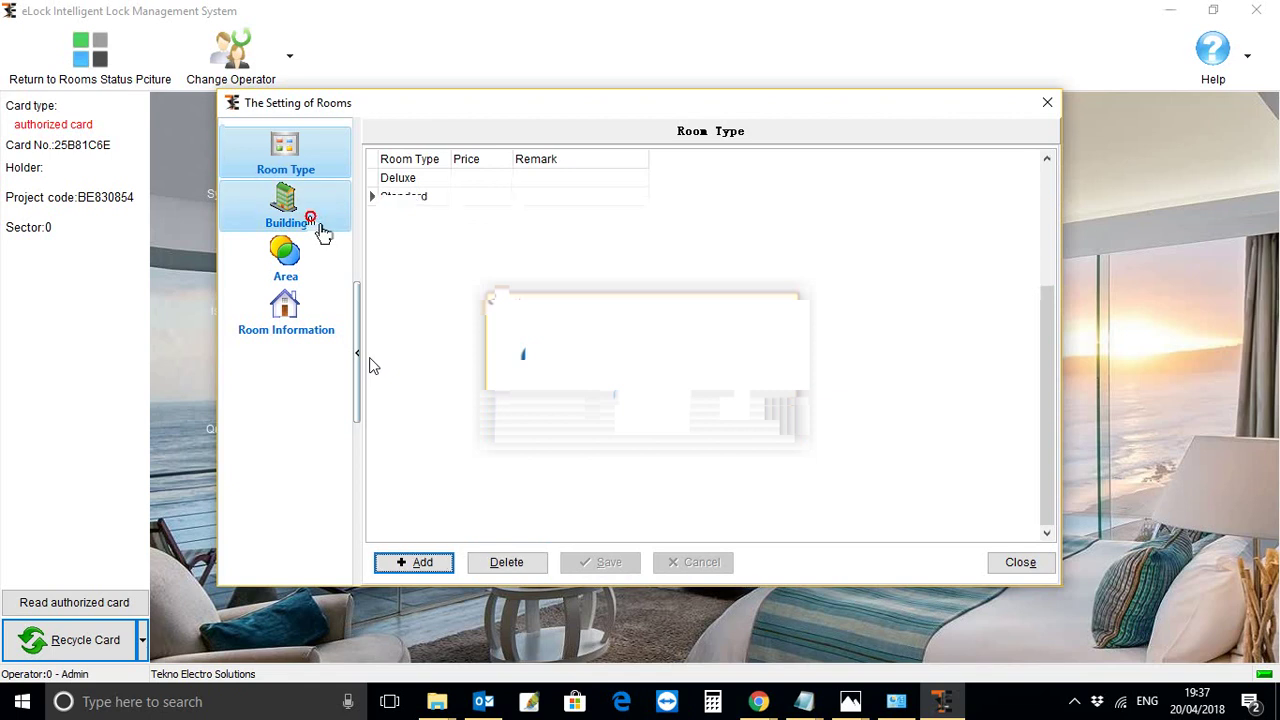
left_click(428, 566)
type("TESxe")
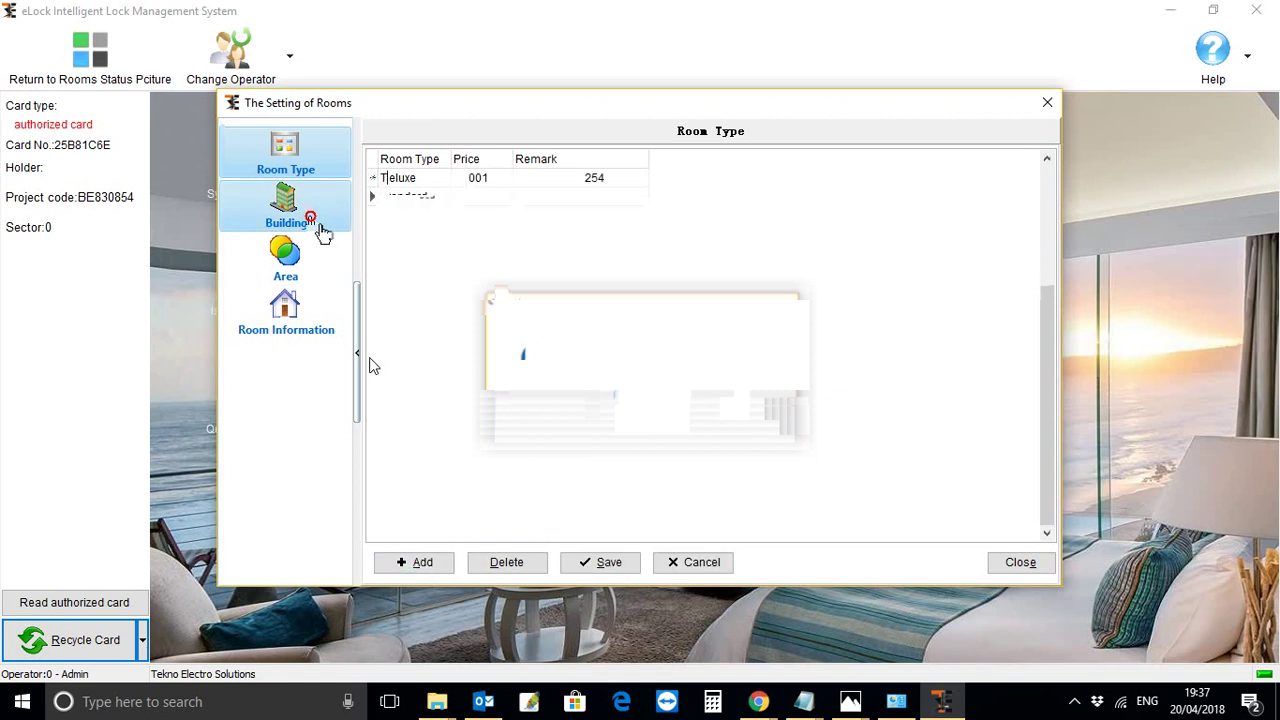
left_click(610, 566)
left_click(285, 258)
left_click(293, 313)
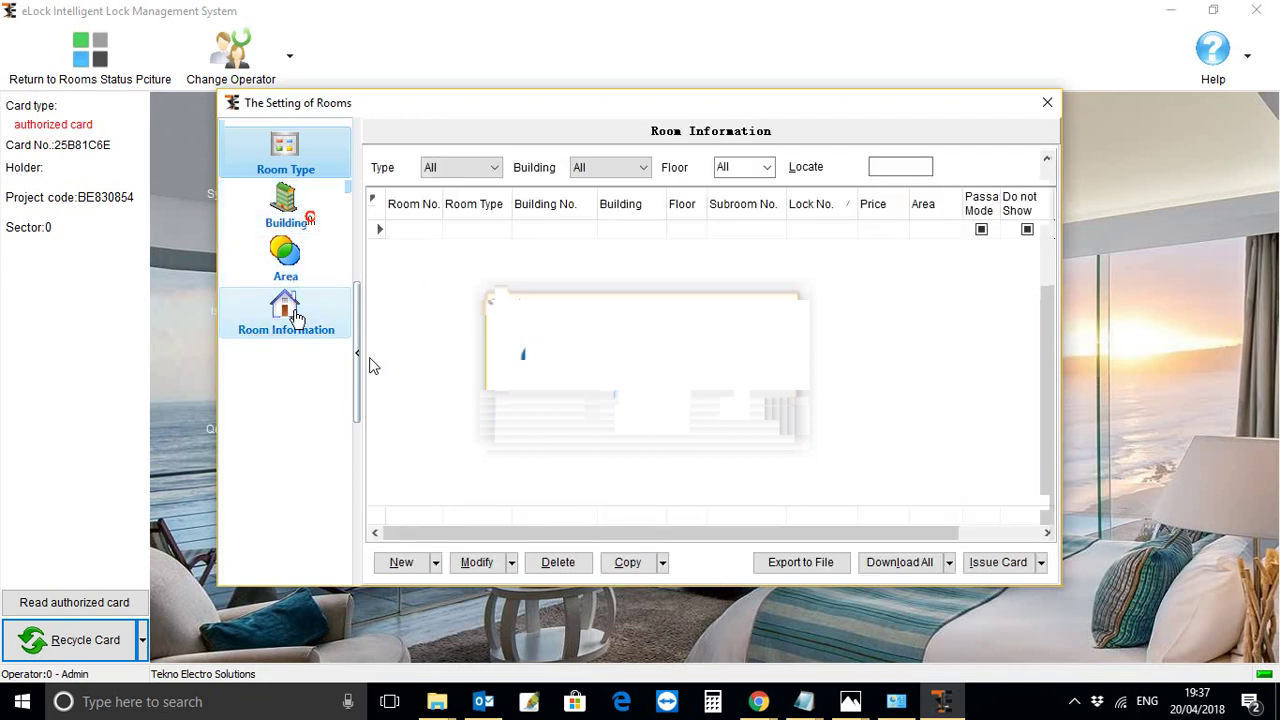
Add new rooms 101–104 on floor 001, starting from Room No. 101.
left_click(412, 566)
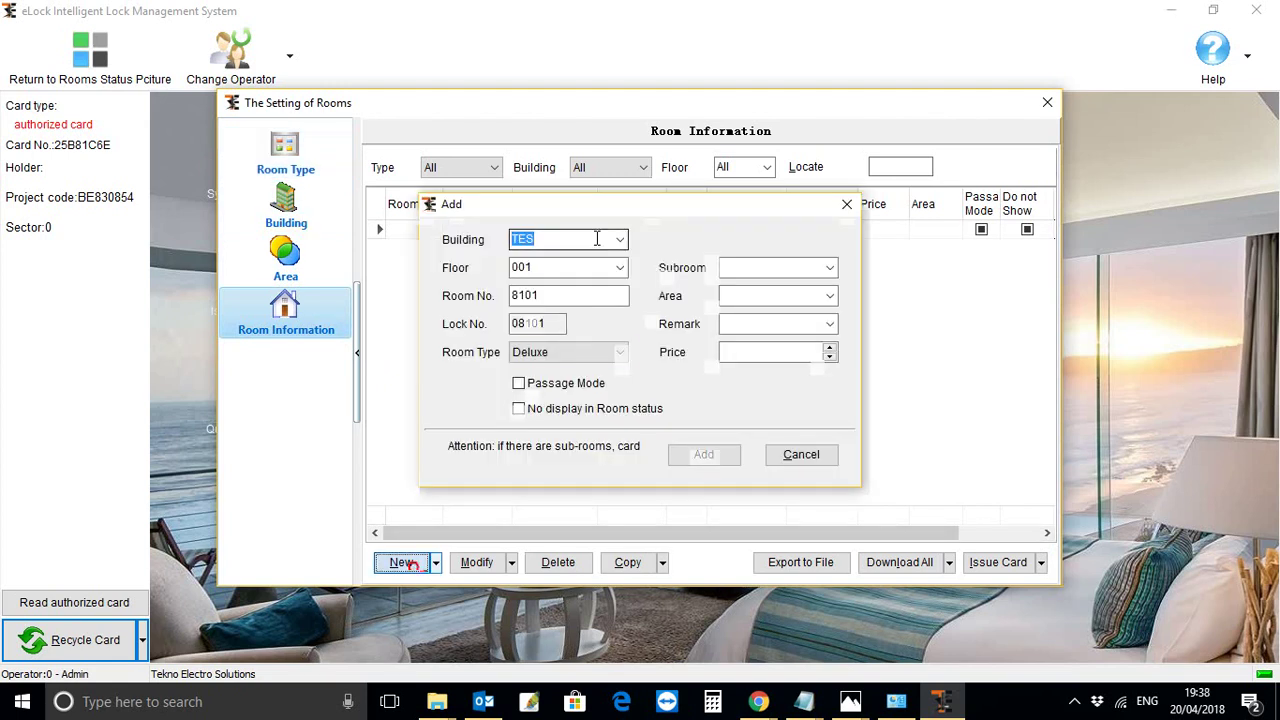
left_click(594, 296)
key("BackSpace")
key("BackSpace")
key("BackSpace")
type("101")
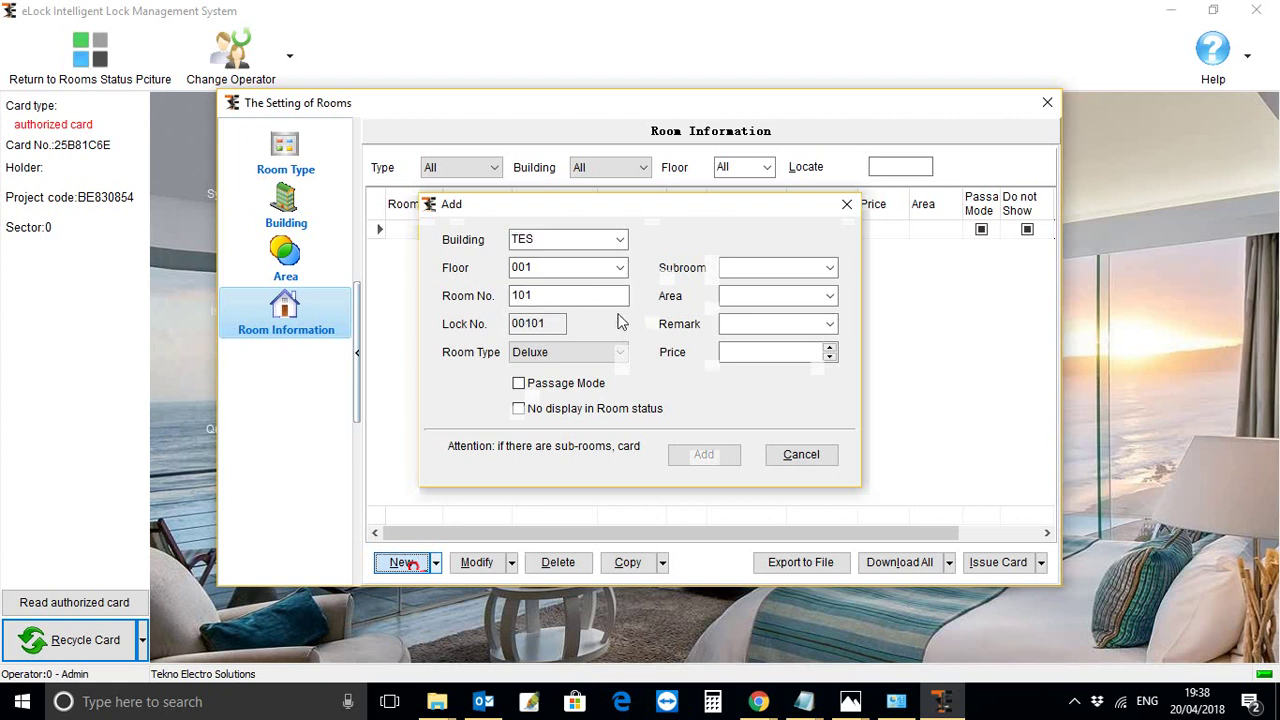
left_click(704, 455)
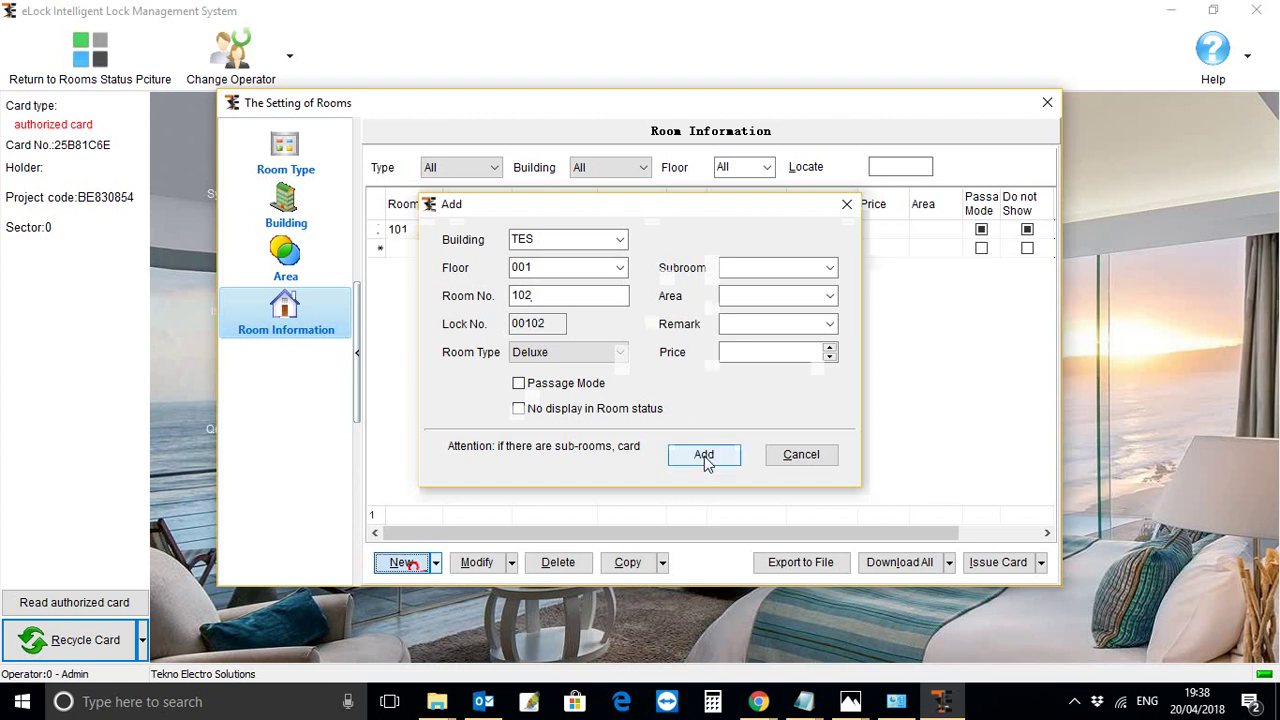
left_click(704, 455)
left_click(704, 455)
left_click(704, 455)
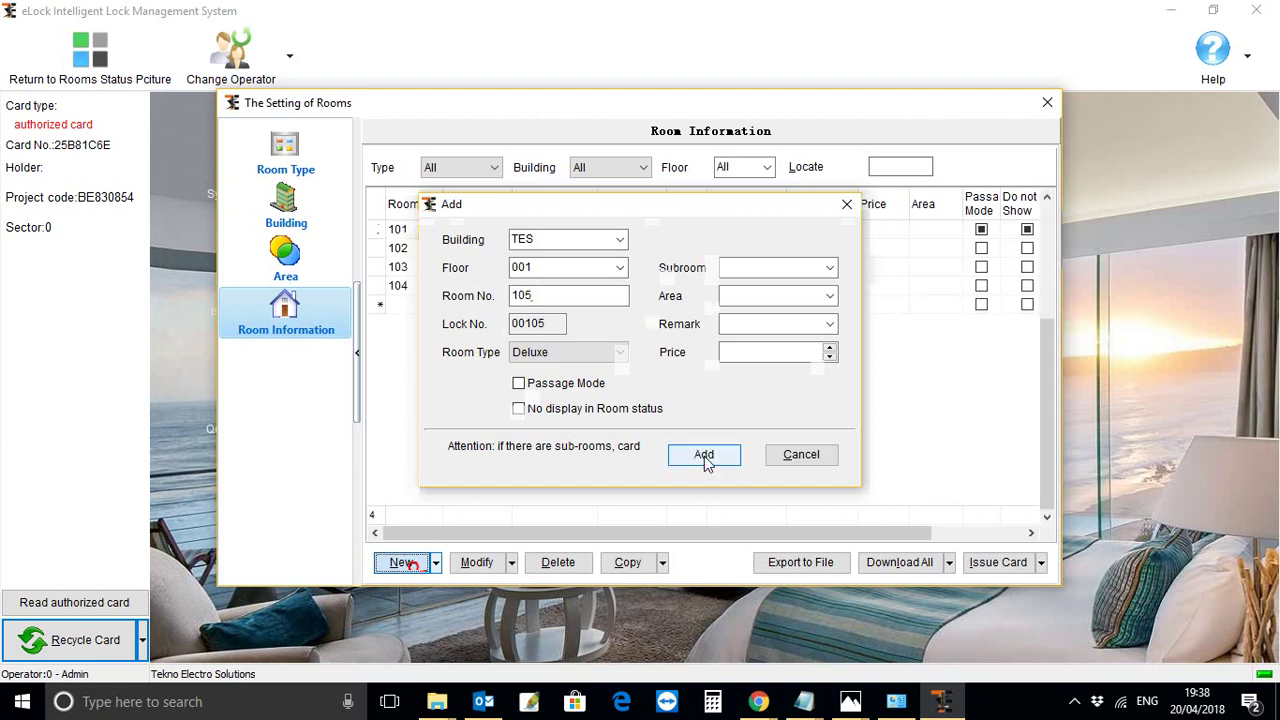
Switch to floor 002, add rooms 201–204, then close room settings and return home.
left_click(606, 267)
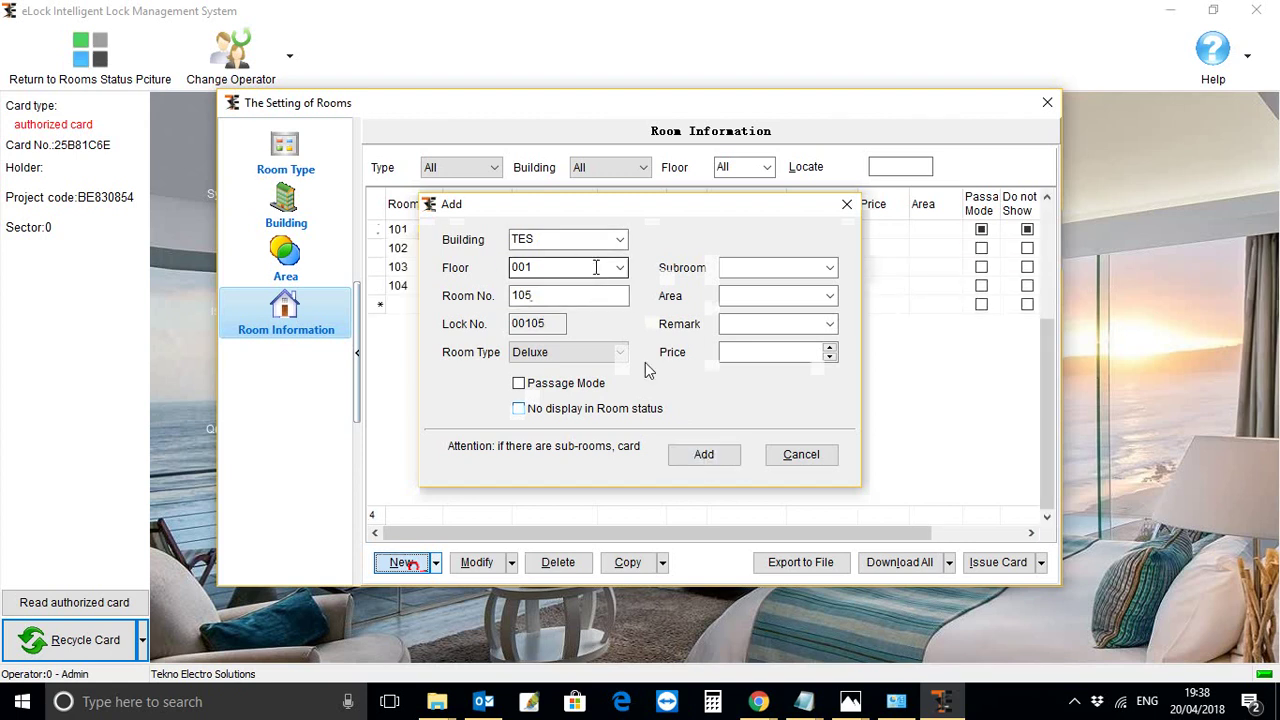
left_click(620, 268)
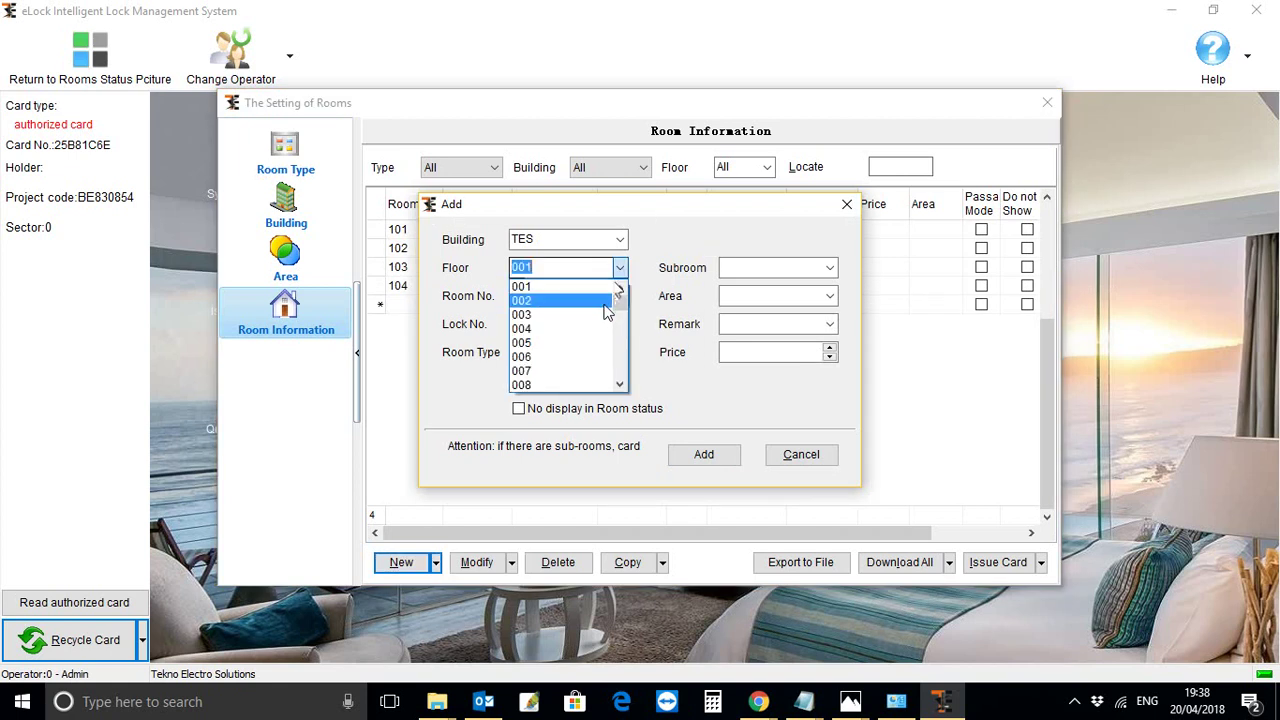
left_click(606, 300)
left_click(704, 454)
left_click(704, 454)
left_click(704, 454)
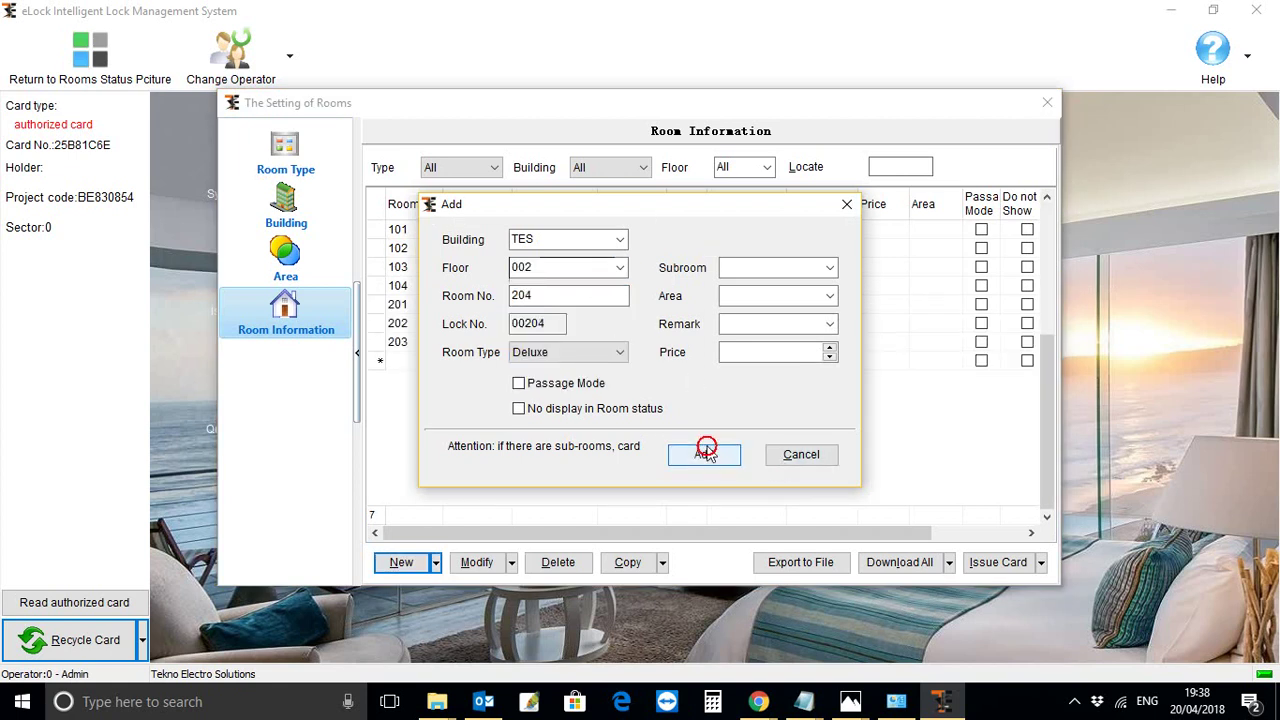
left_click(786, 462)
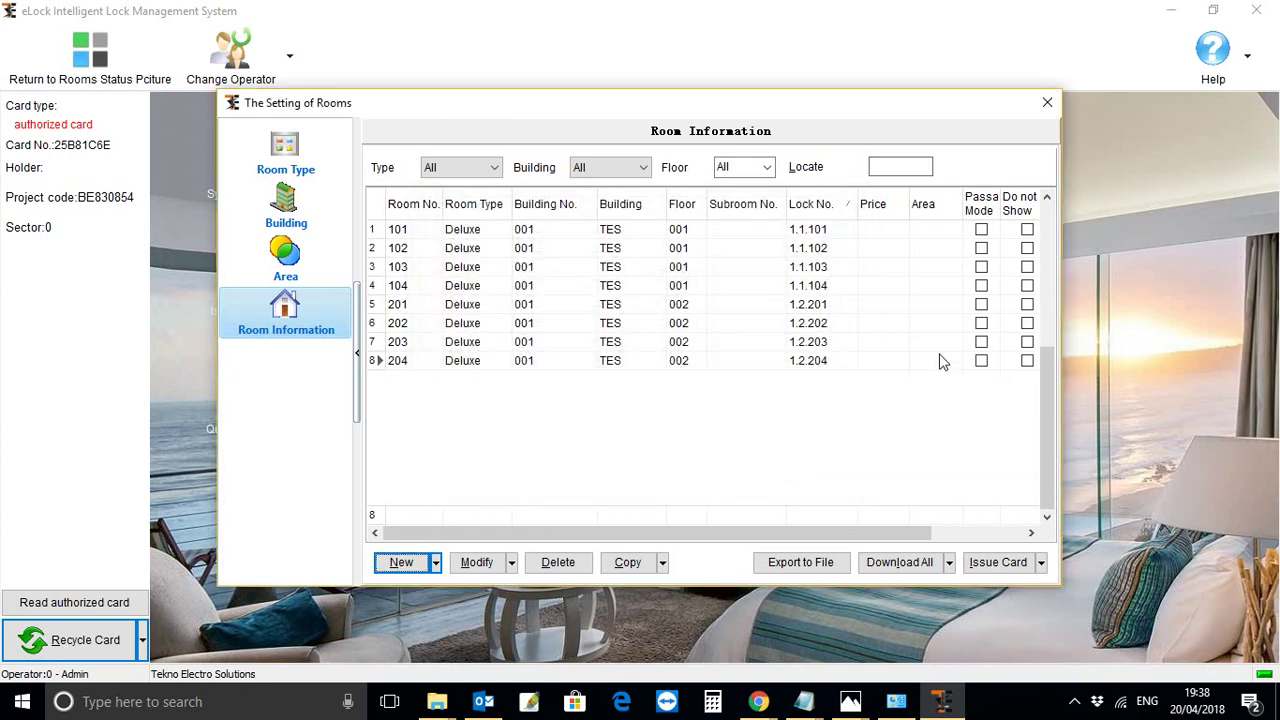
left_click(1047, 102)
left_click(100, 60)
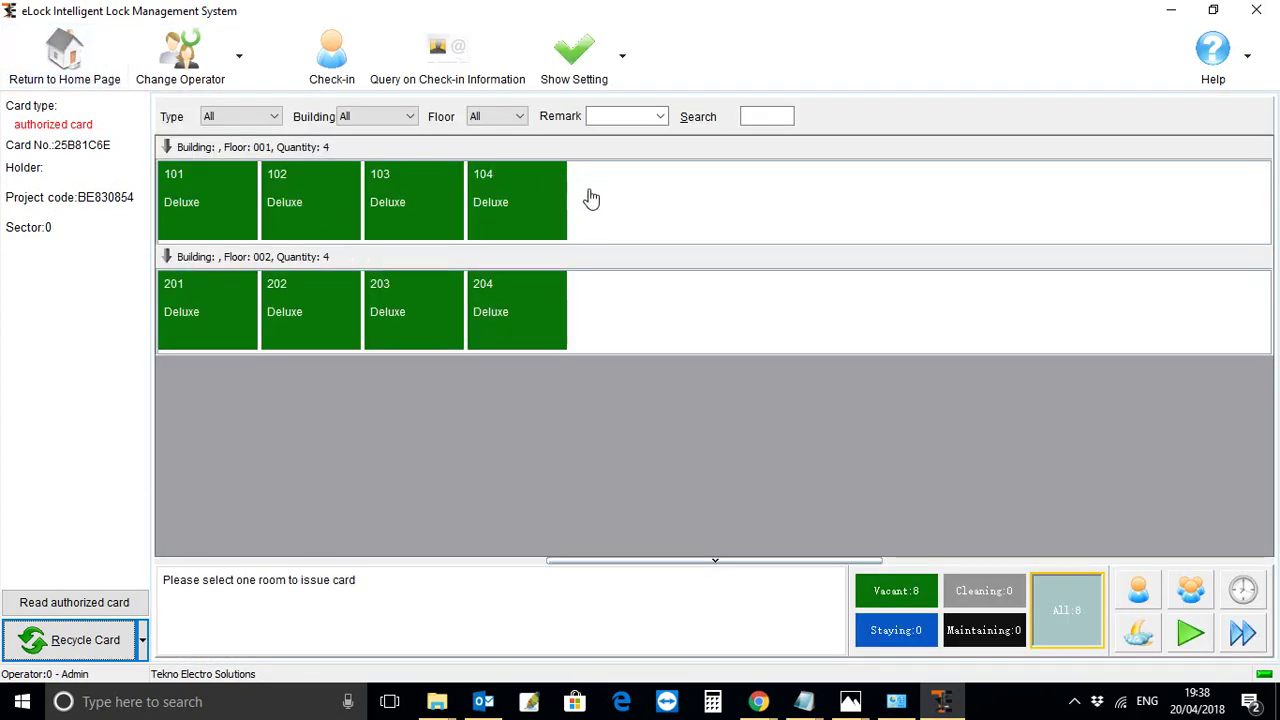
left_click(58, 58)
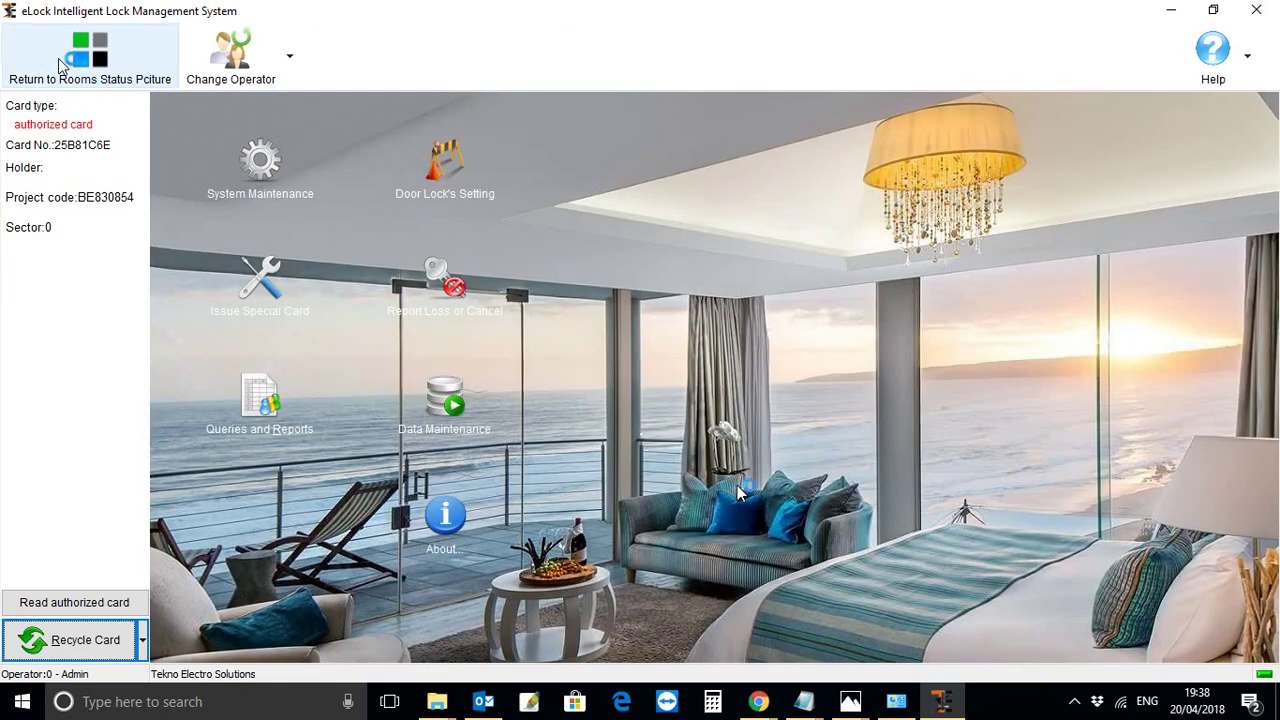
left_click(850, 702)
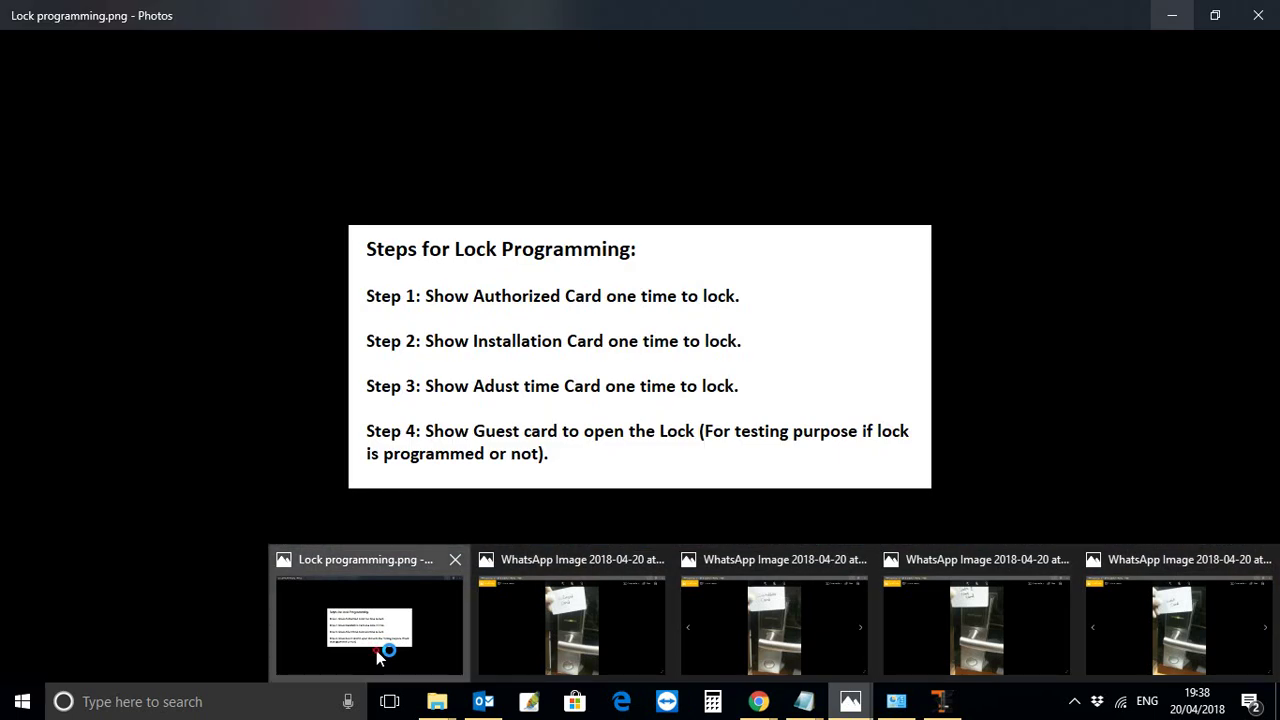
left_click(376, 650)
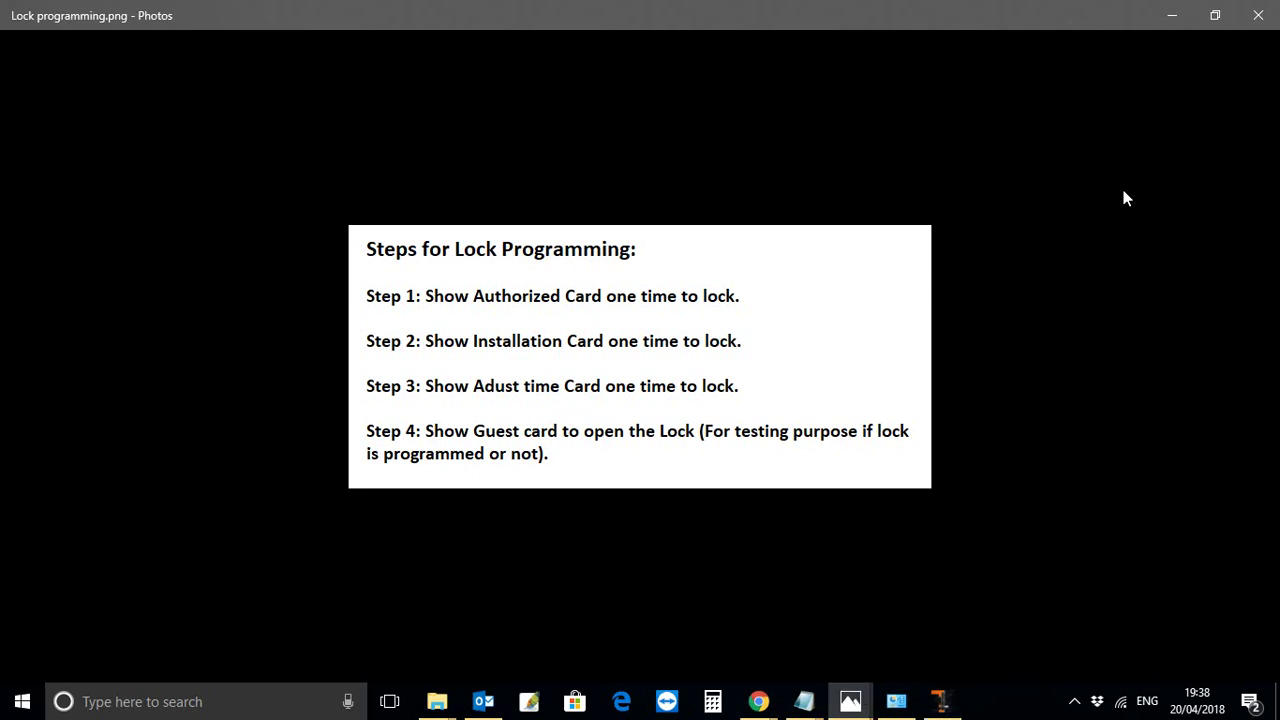
left_click(1174, 14)
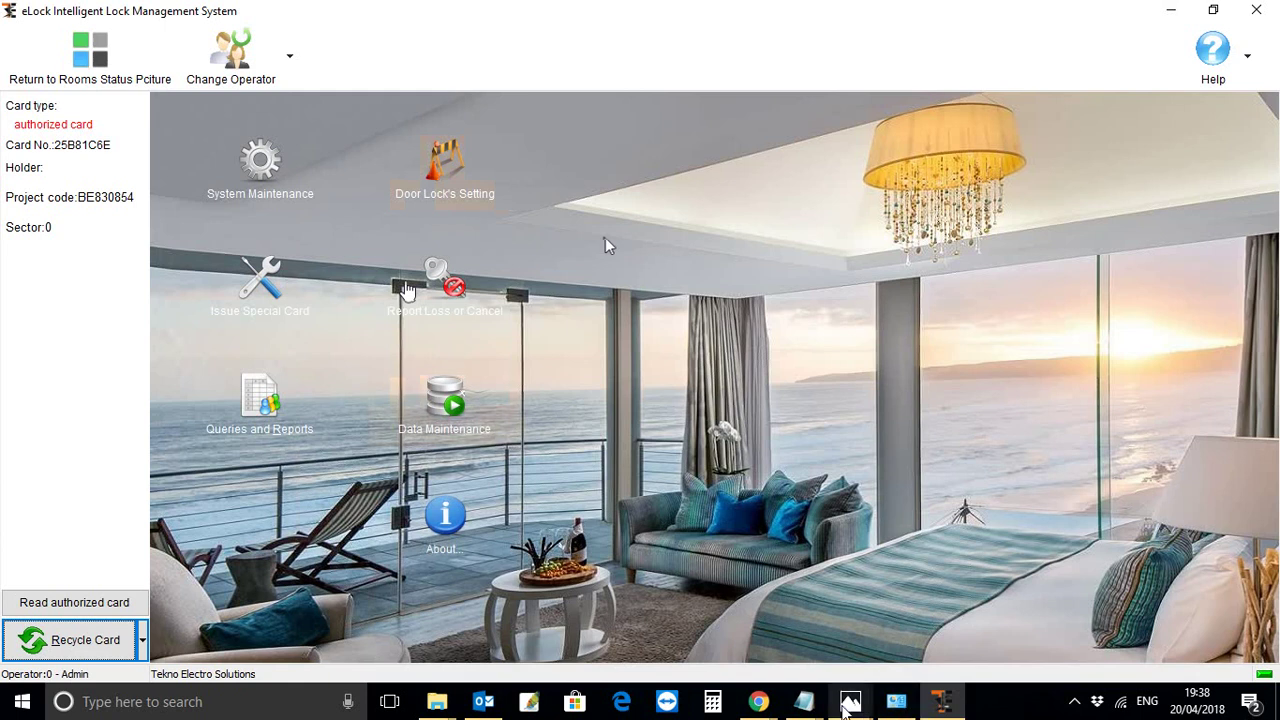
mouse_move(847, 705)
mouse_move(1032, 625)
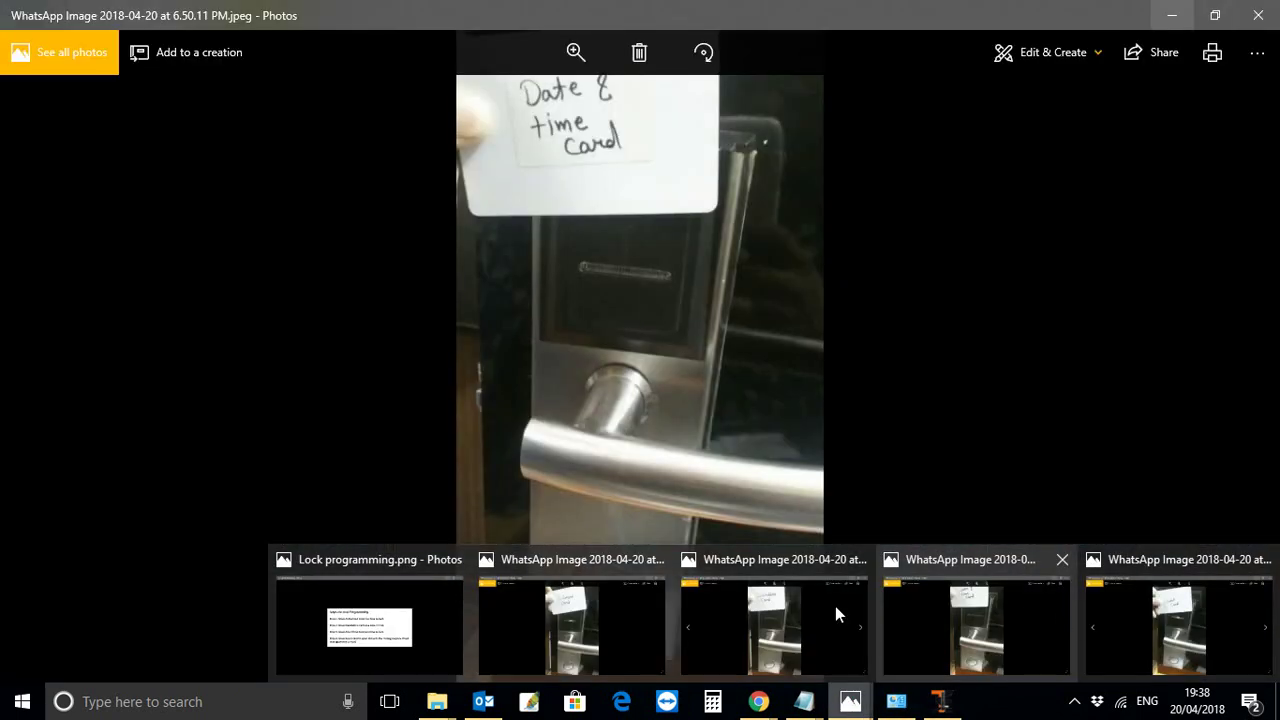
left_click(547, 653)
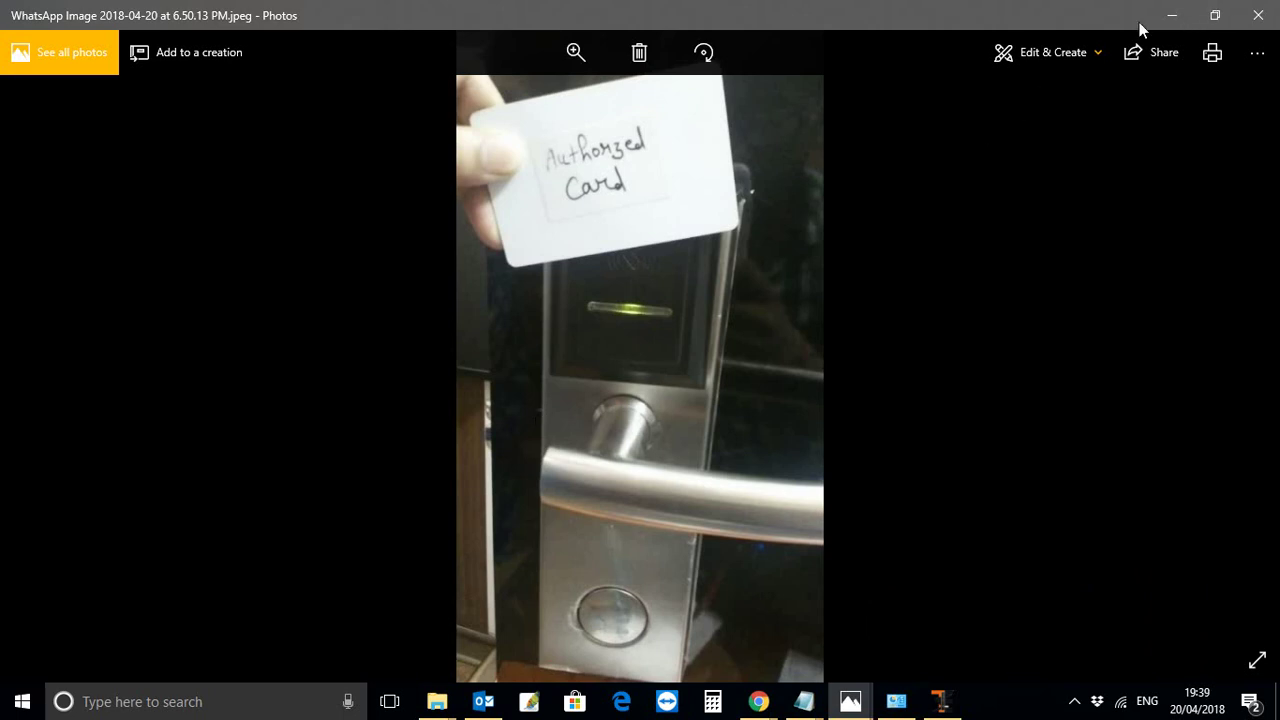
left_click(1173, 15)
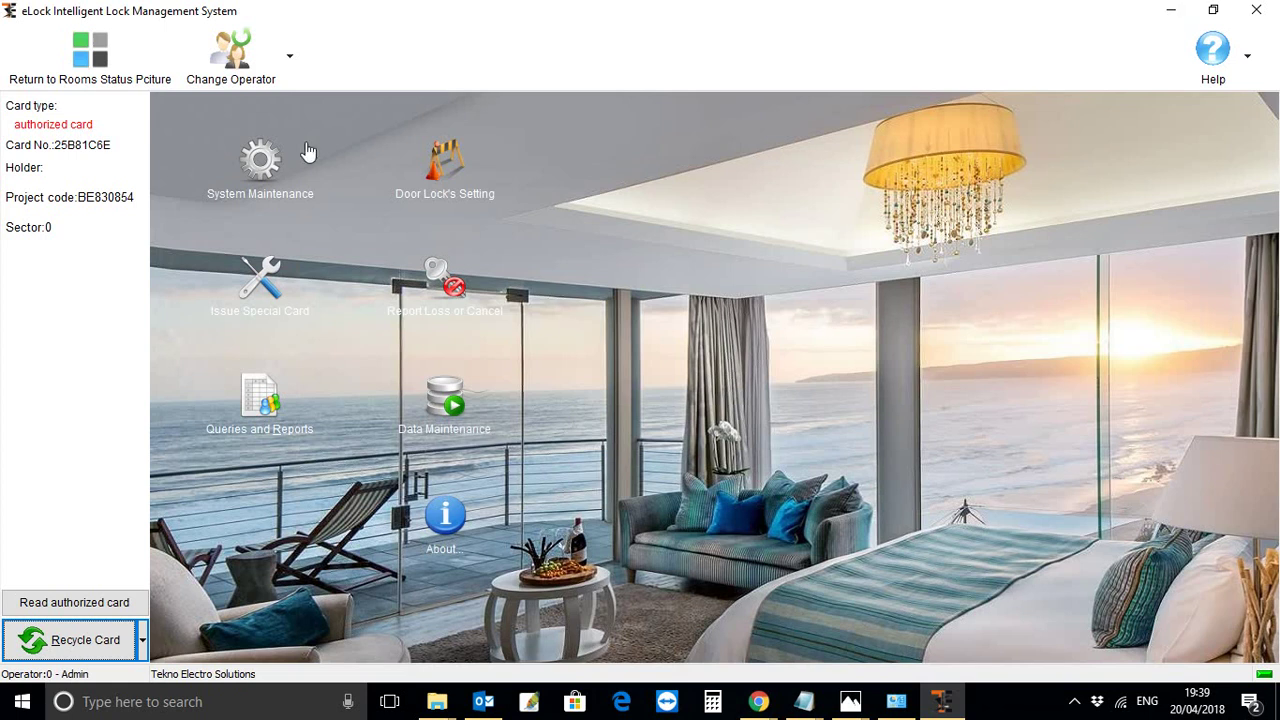
Cancel the operator login and reopen the Room Information list in room settings.
left_click(138, 62)
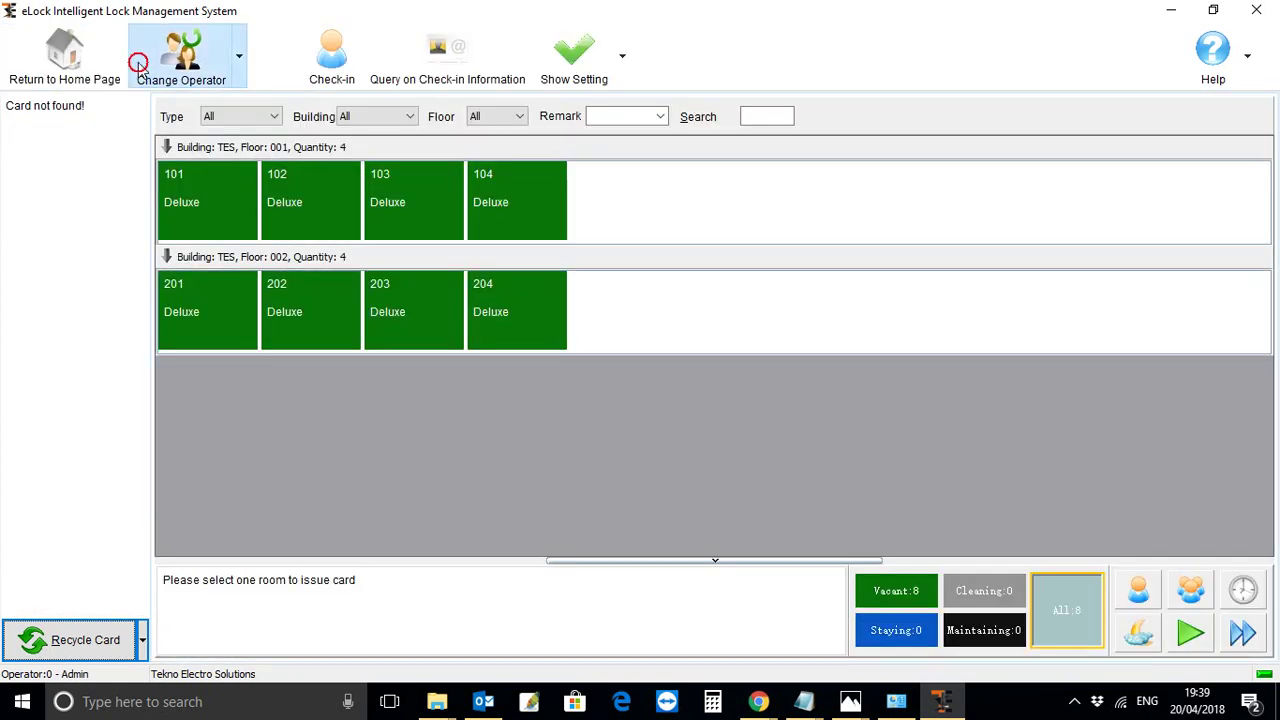
left_click(138, 62)
left_click(720, 507)
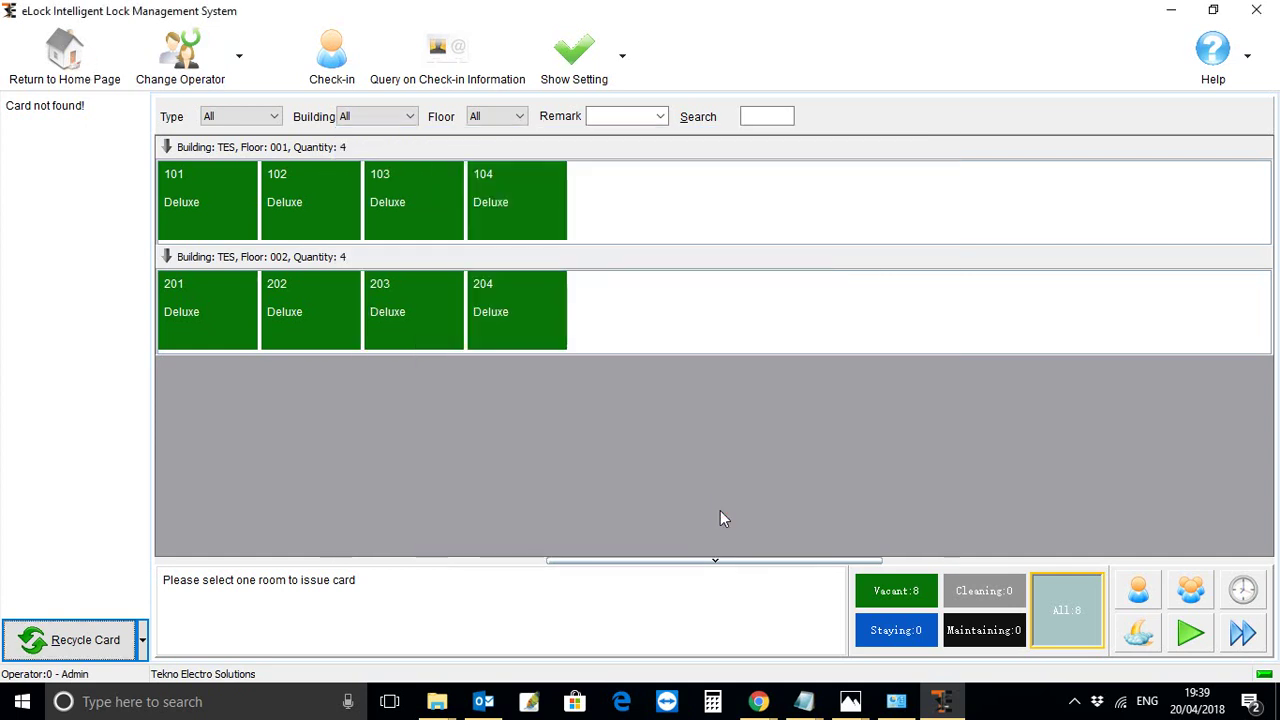
left_click(40, 42)
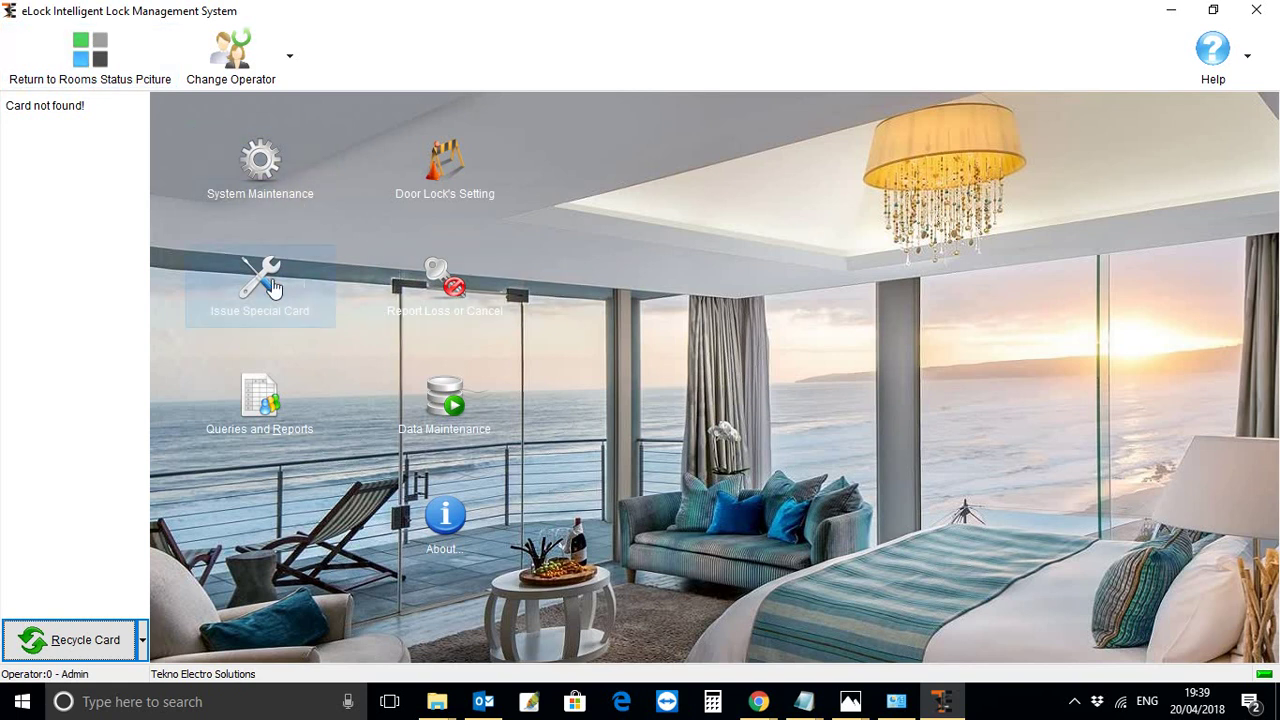
left_click(452, 185)
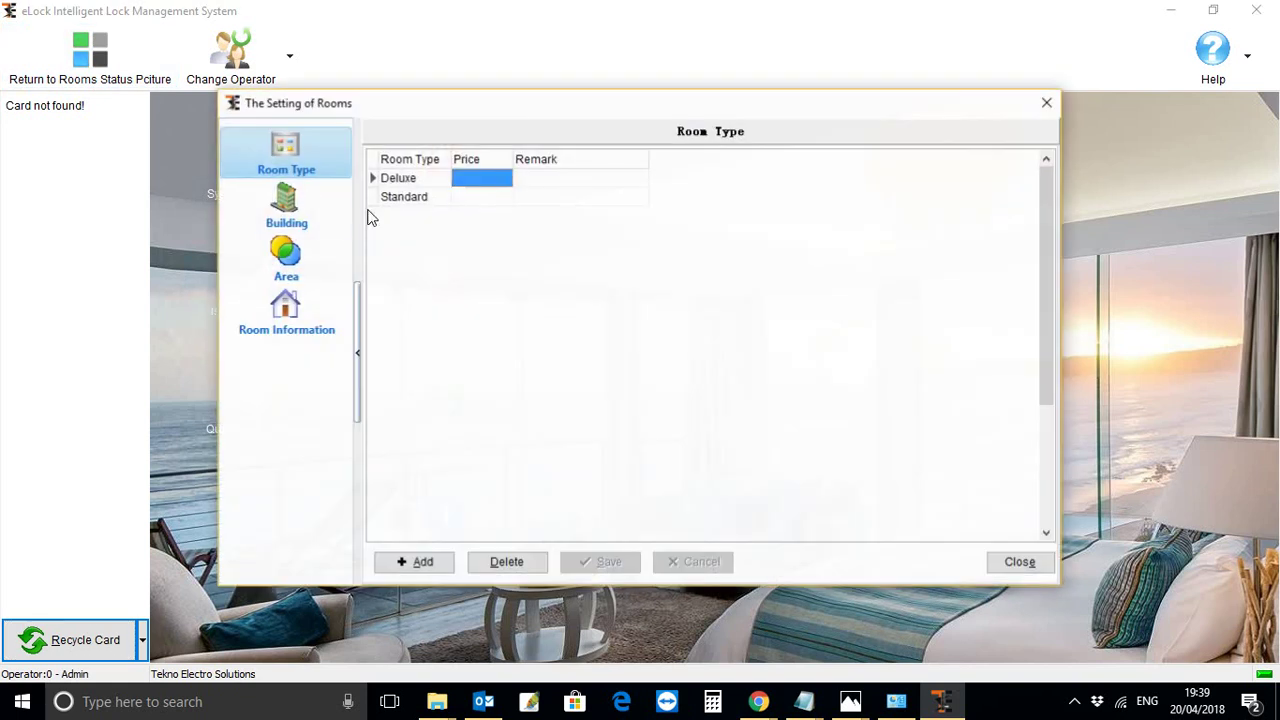
left_click(284, 314)
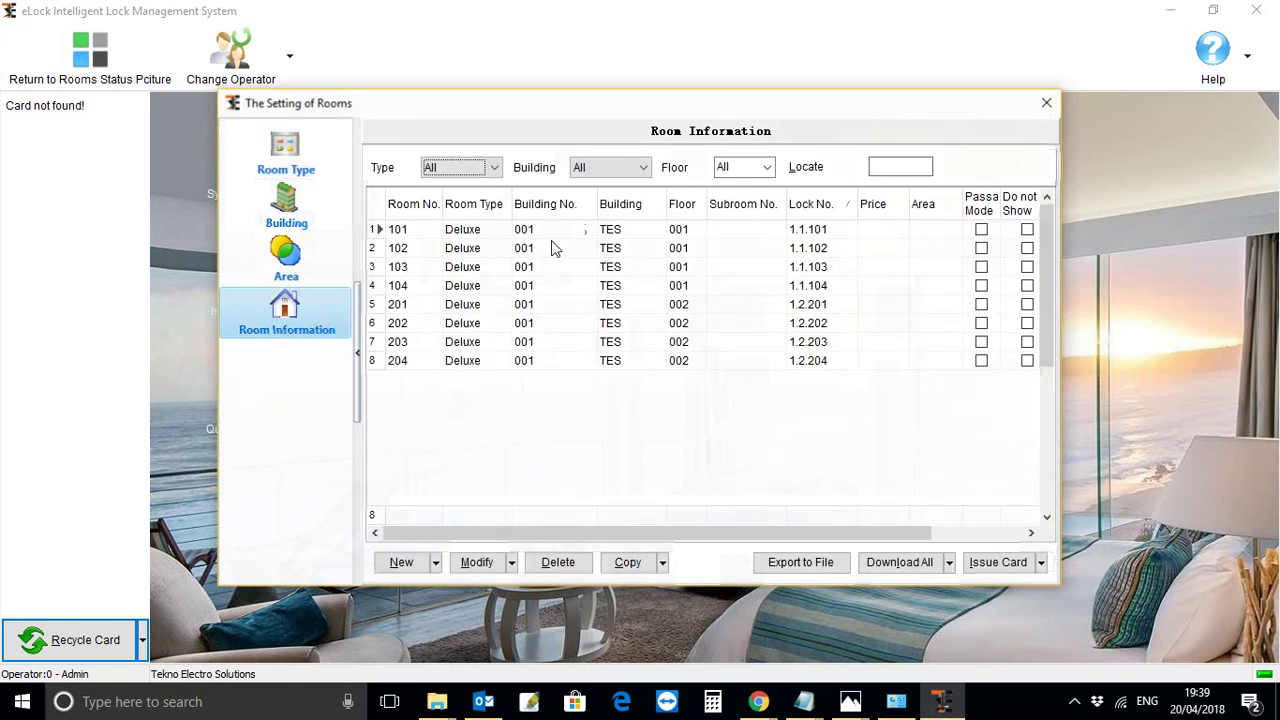
Issue an installation card for room 101 and view the card photo in Photos.
left_click(555, 248)
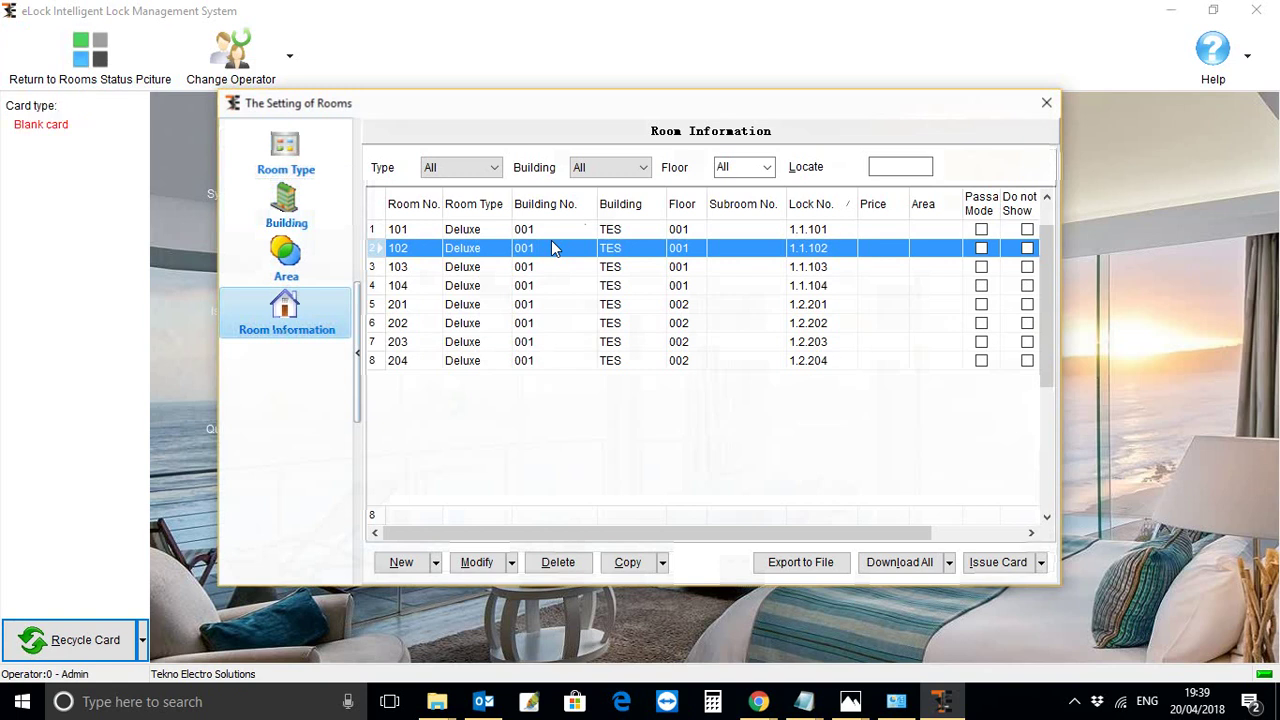
left_click(548, 230)
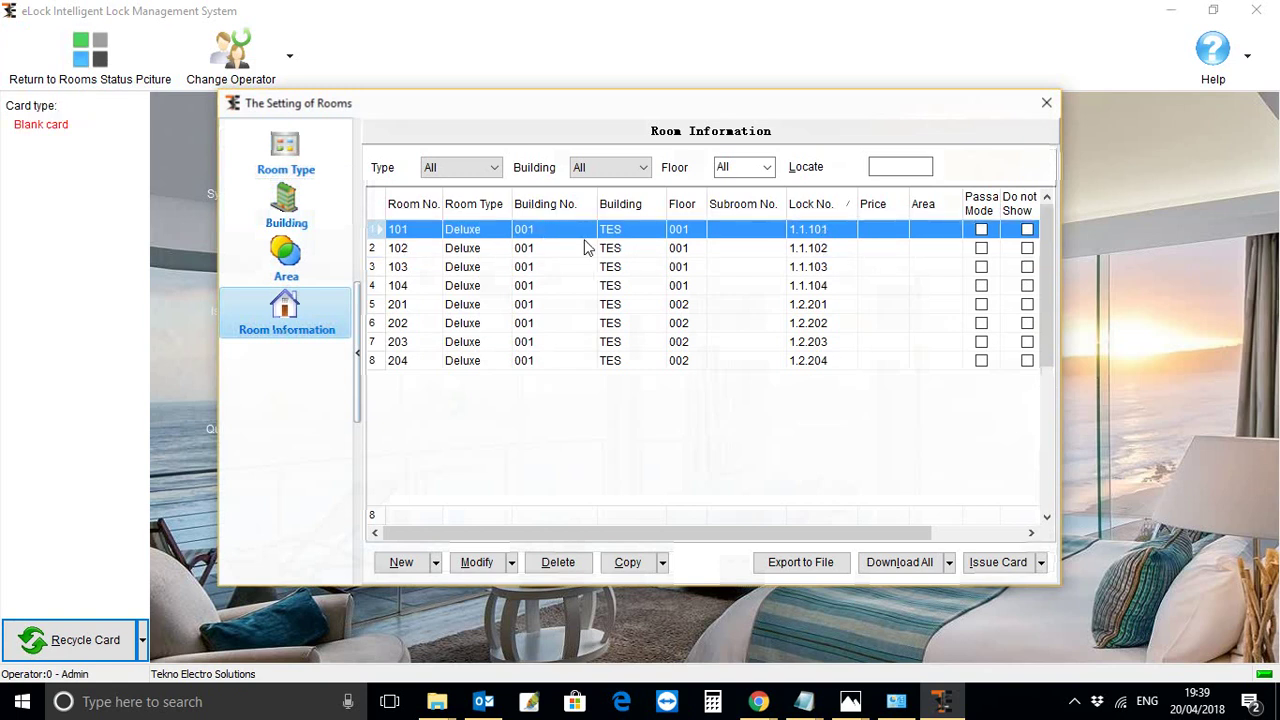
left_click(985, 562)
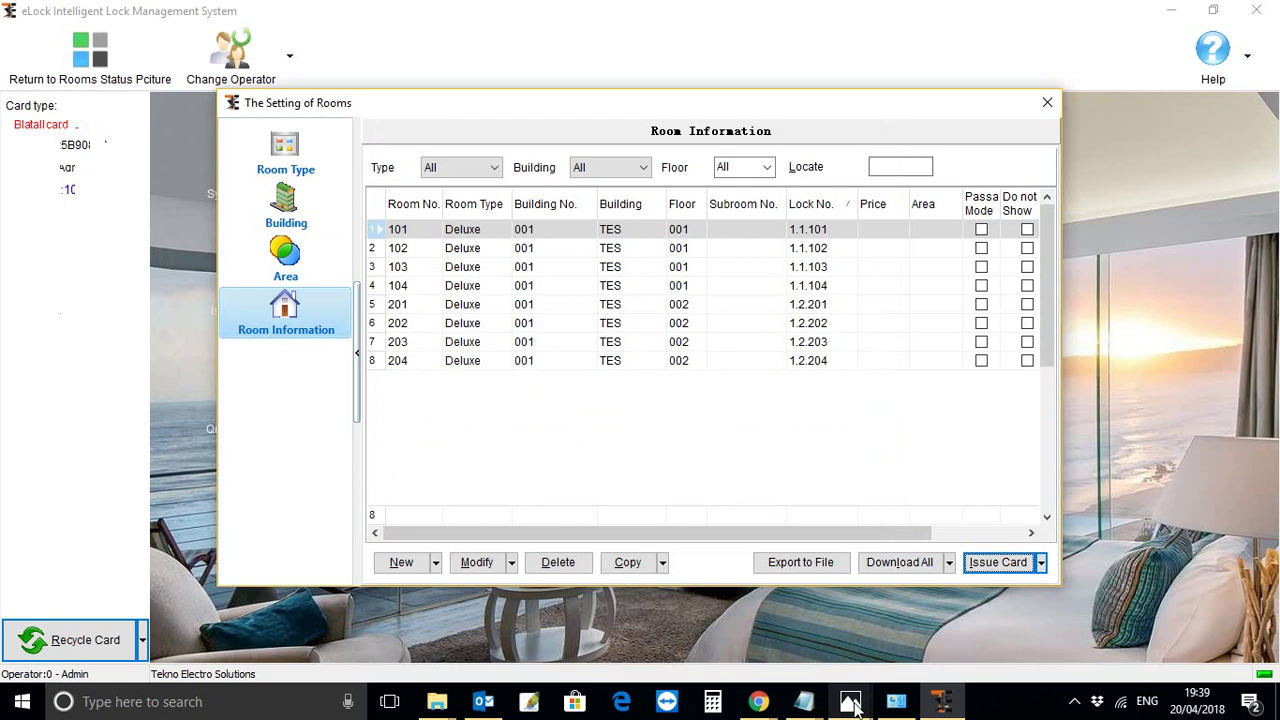
mouse_move(853, 705)
mouse_move(1055, 620)
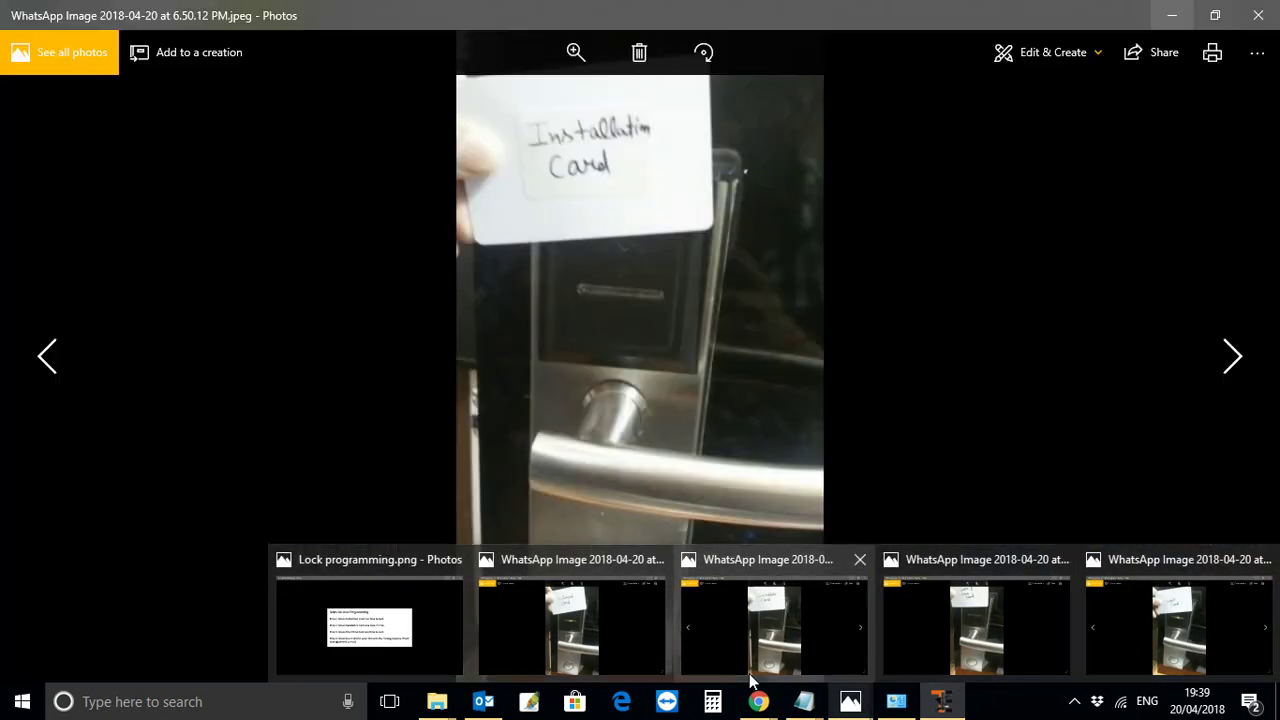
left_click(752, 660)
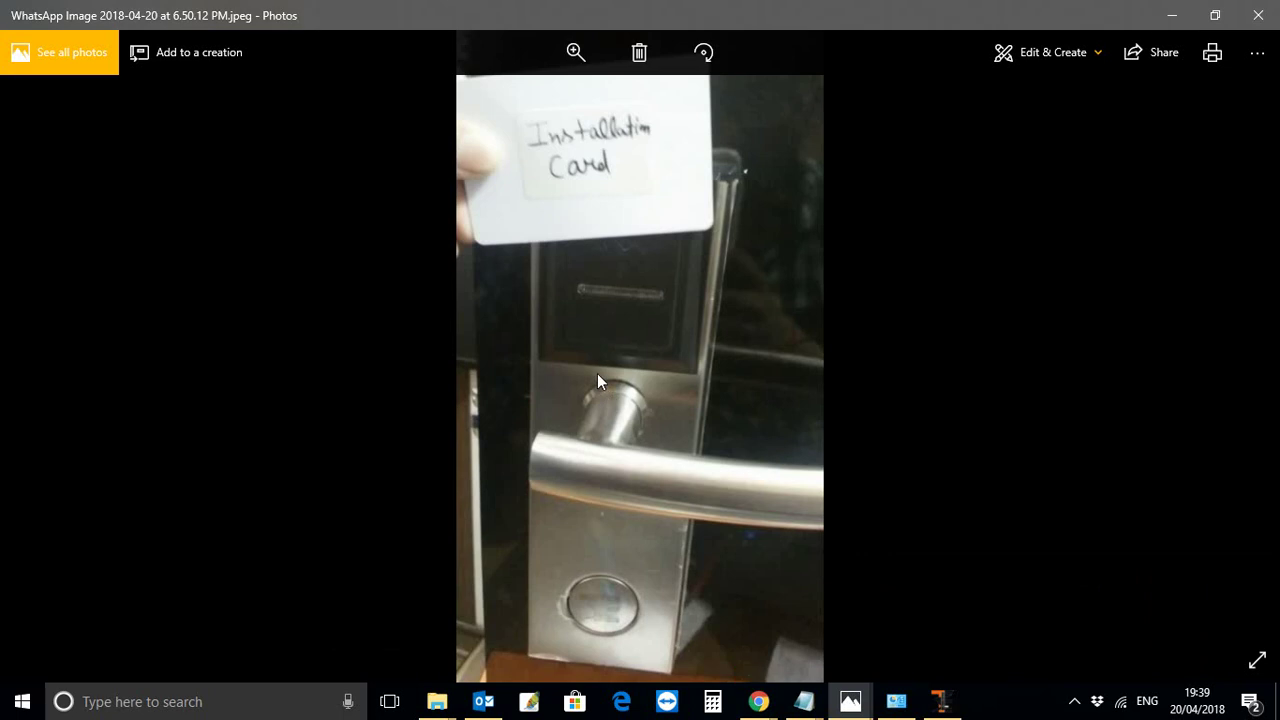
left_click(1172, 15)
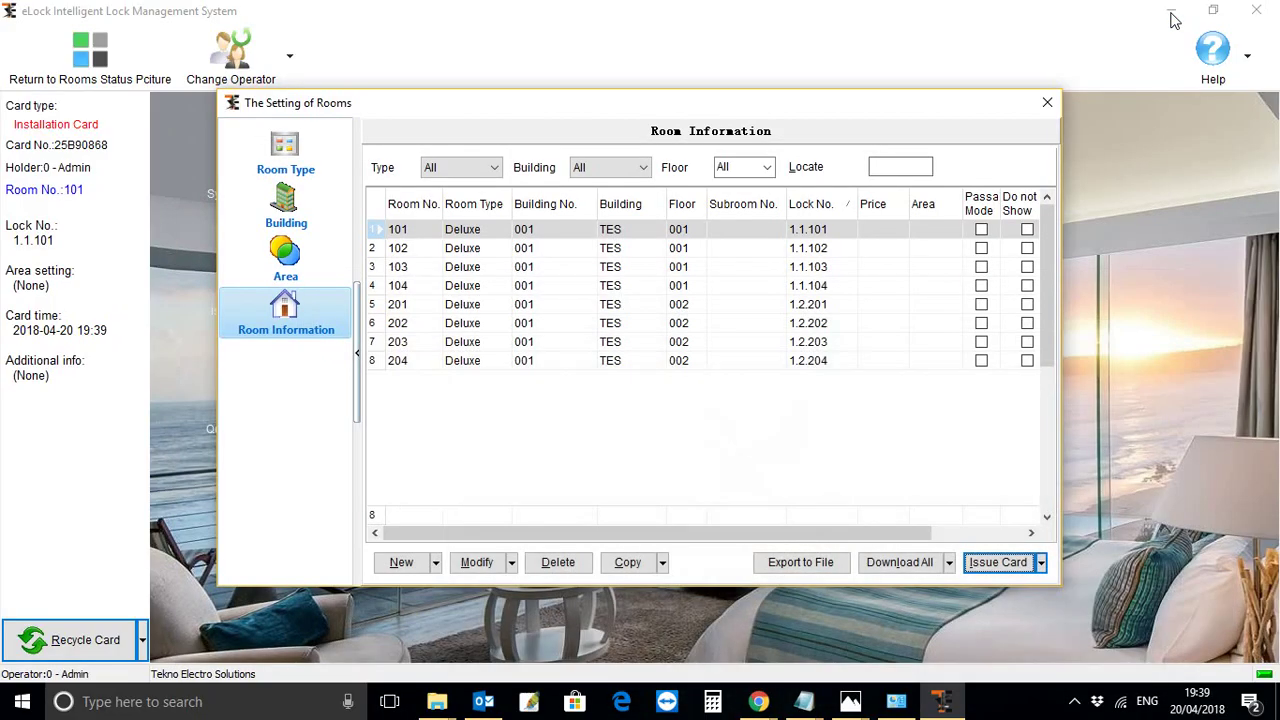
Issue an Adjust Time Card with the time turned up 5 minutes.
left_click(1047, 102)
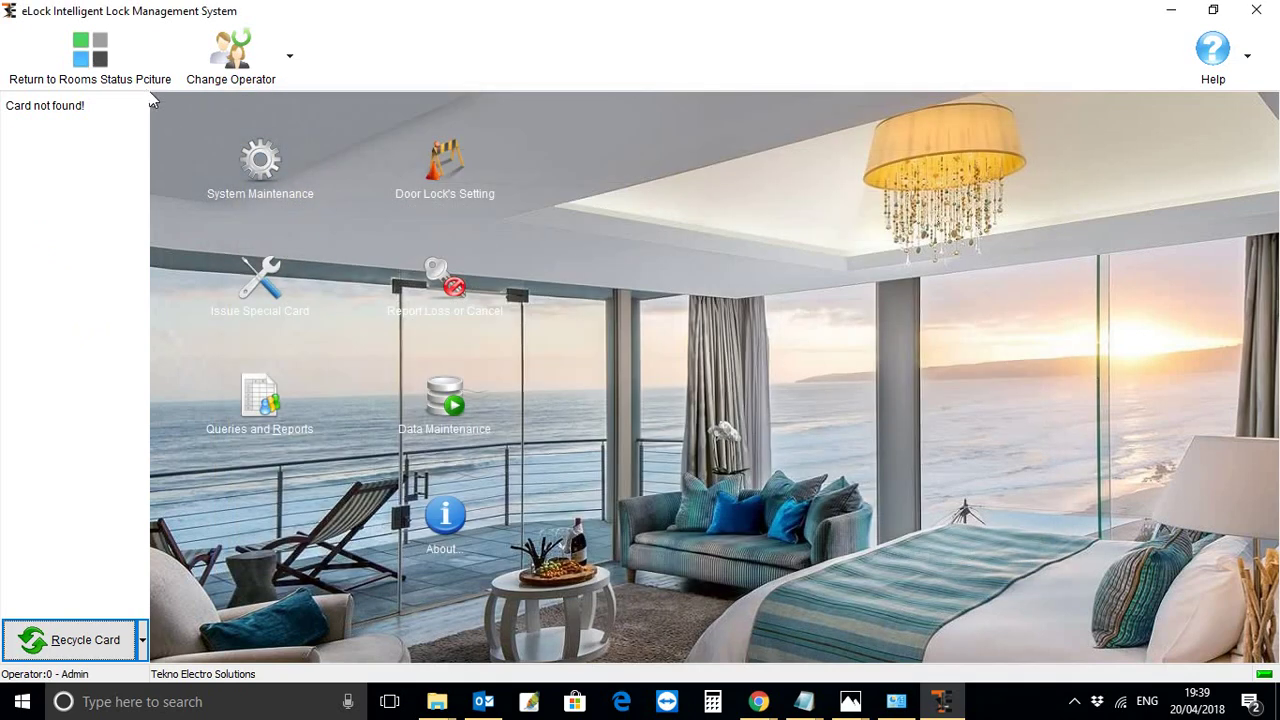
left_click(297, 282)
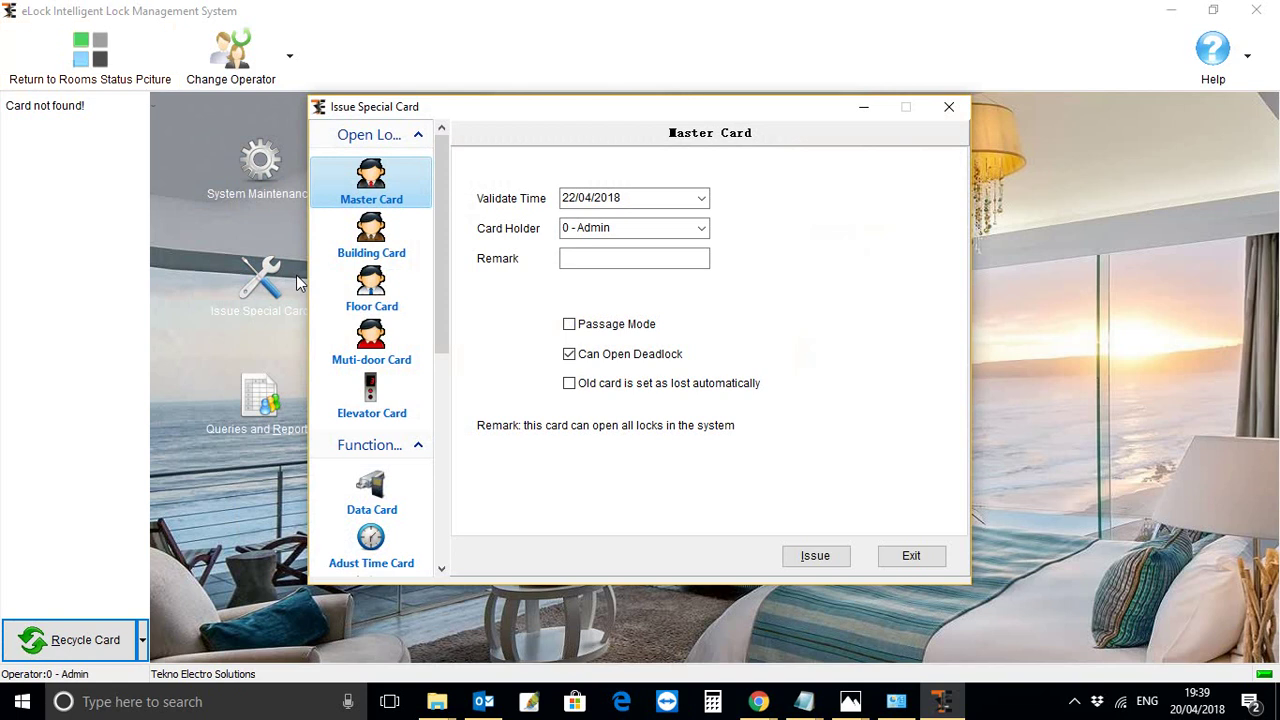
left_click_drag(443, 278, 438, 374)
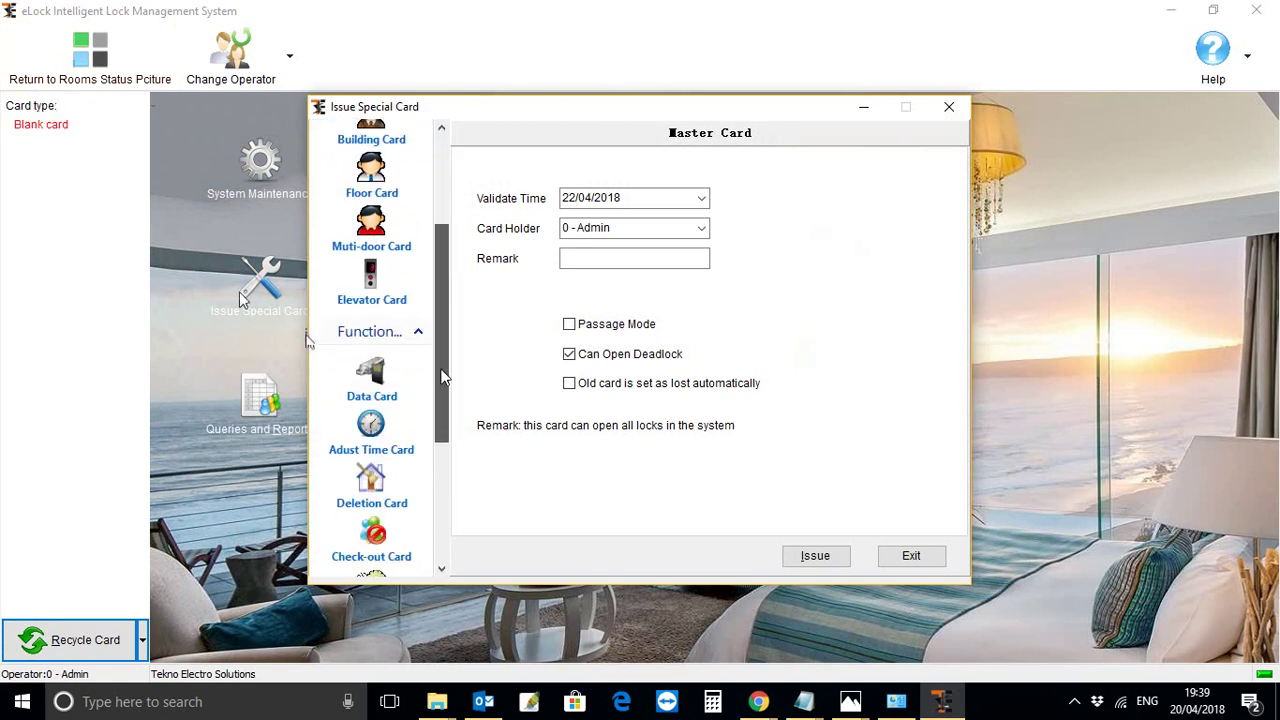
left_click(390, 428)
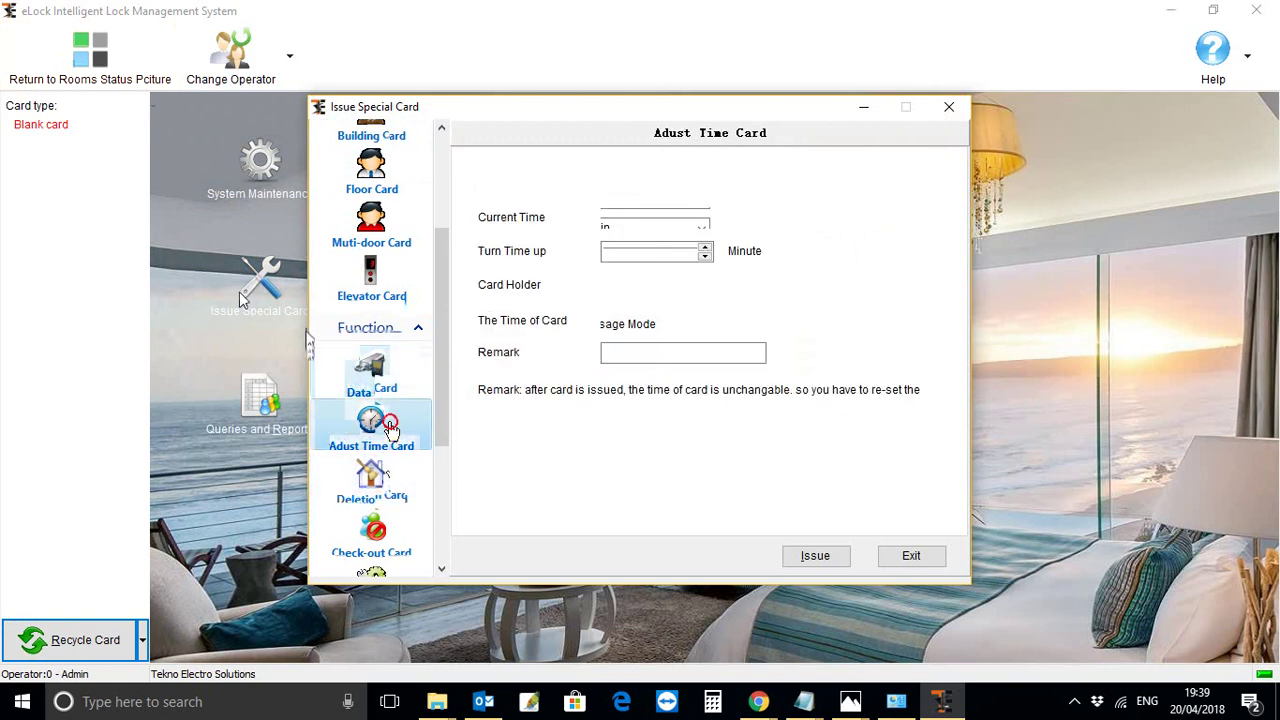
left_click(818, 555)
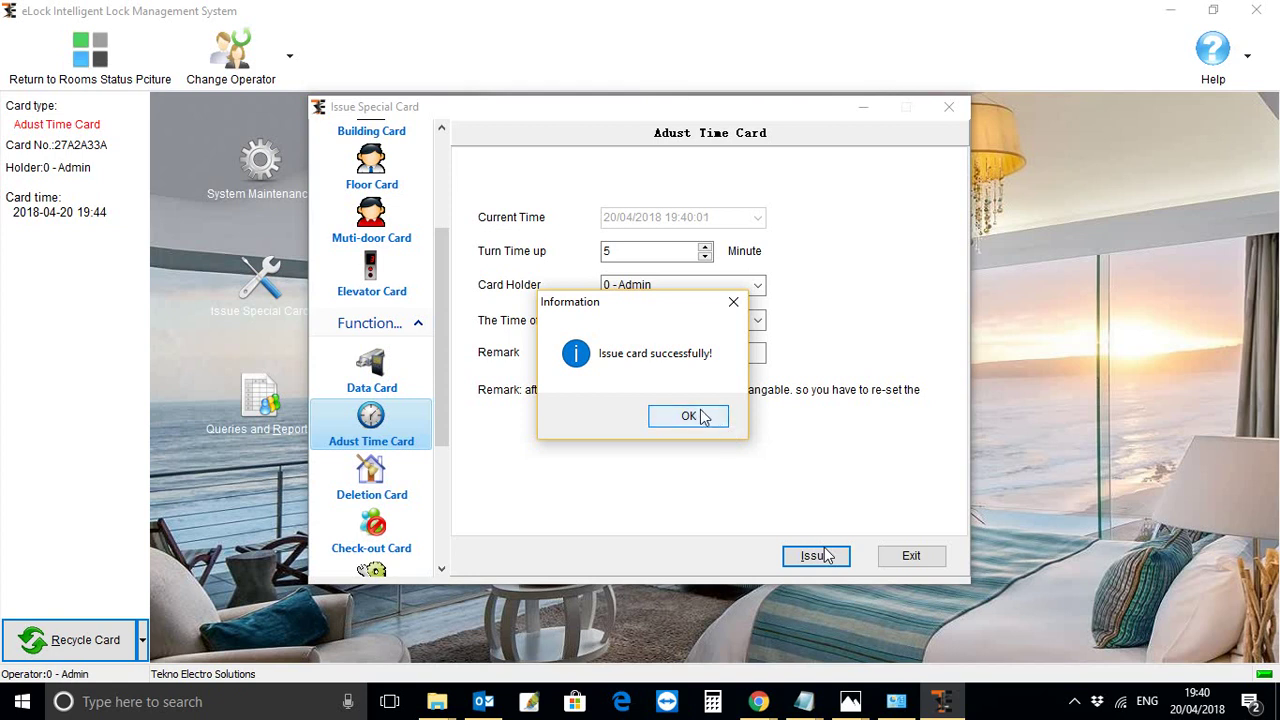
left_click(700, 411)
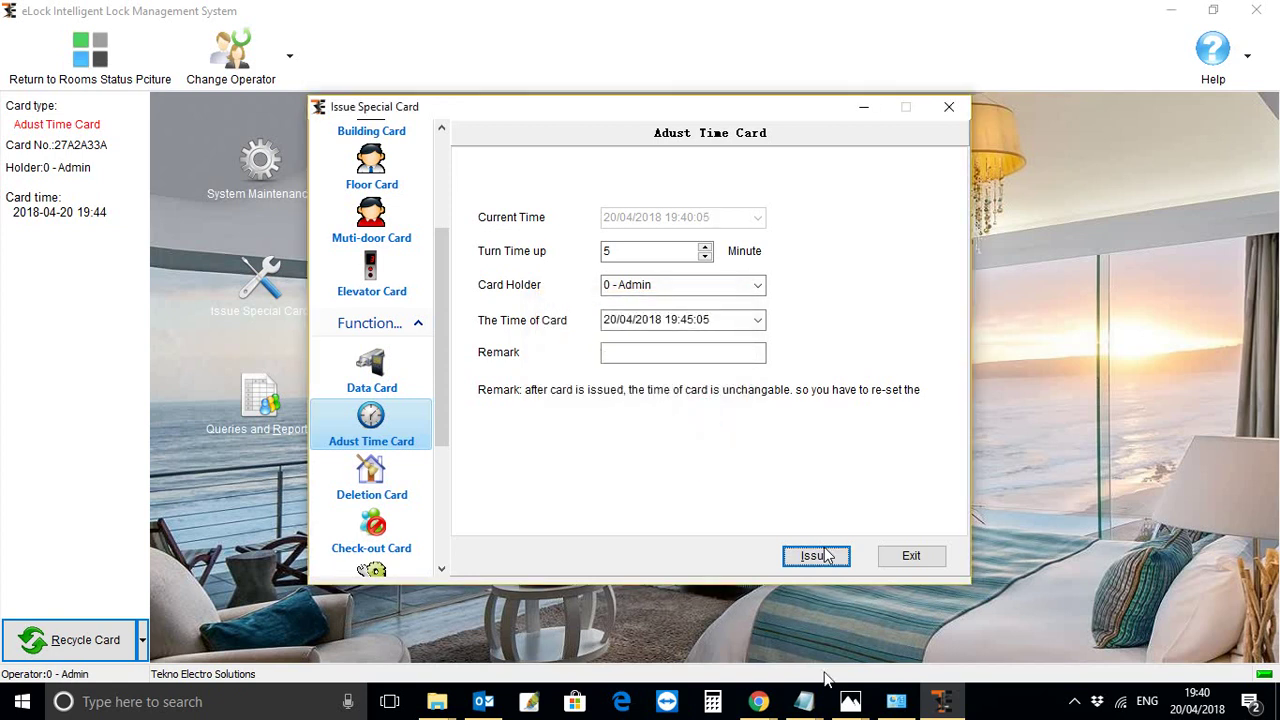
Review the date-and-time card photo, minimise Photos, and return to eLock's room status view.
mouse_move(852, 705)
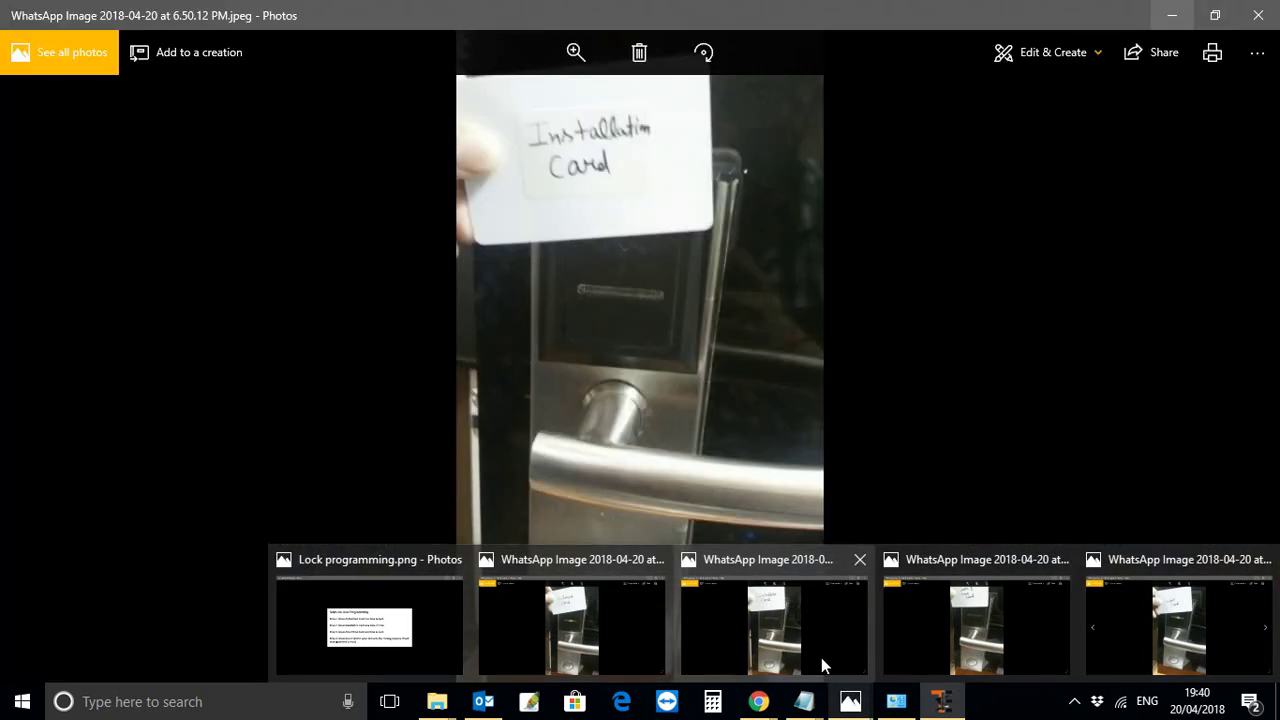
left_click(821, 657)
mouse_move(850, 701)
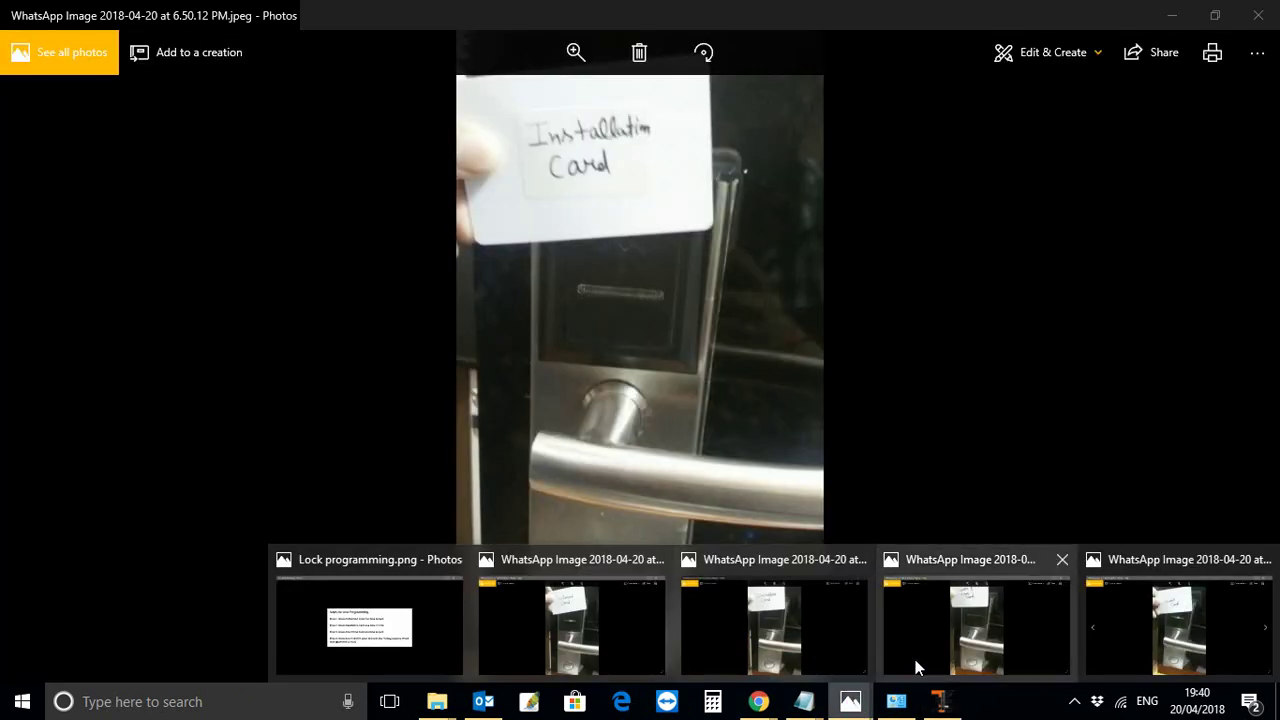
left_click(915, 659)
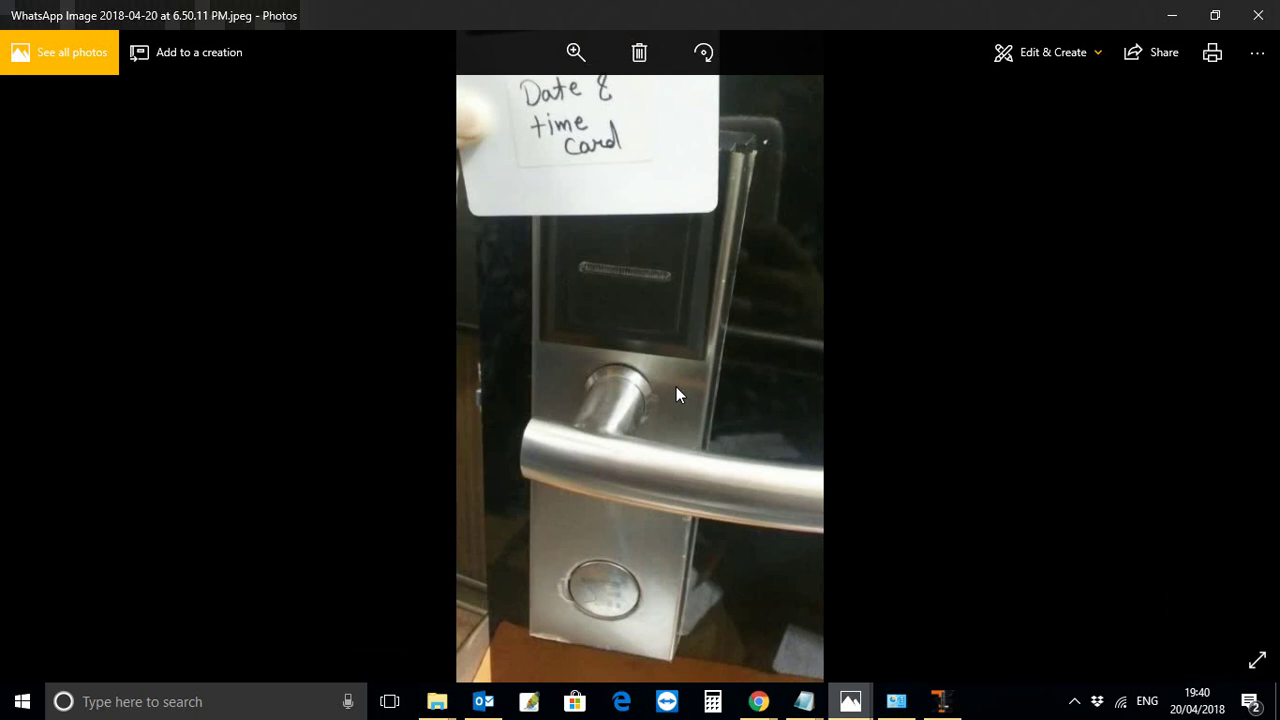
left_click(1177, 10)
left_click(1177, 10)
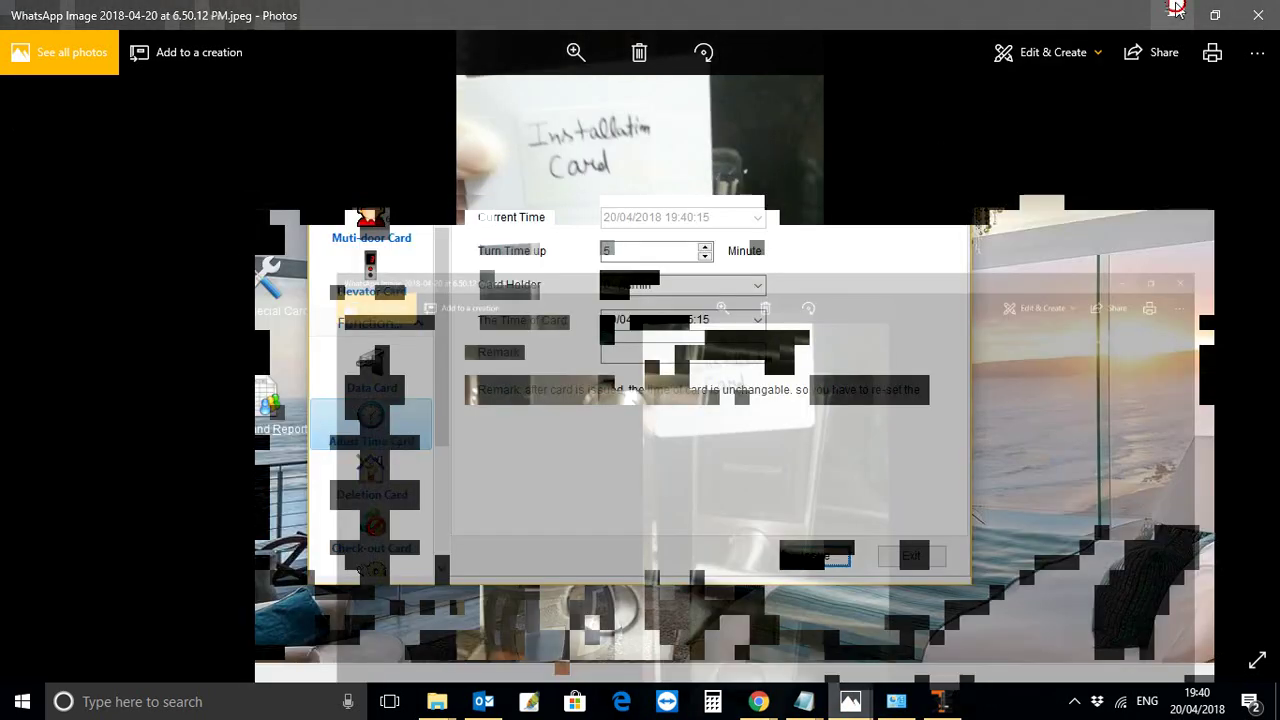
left_click(955, 106)
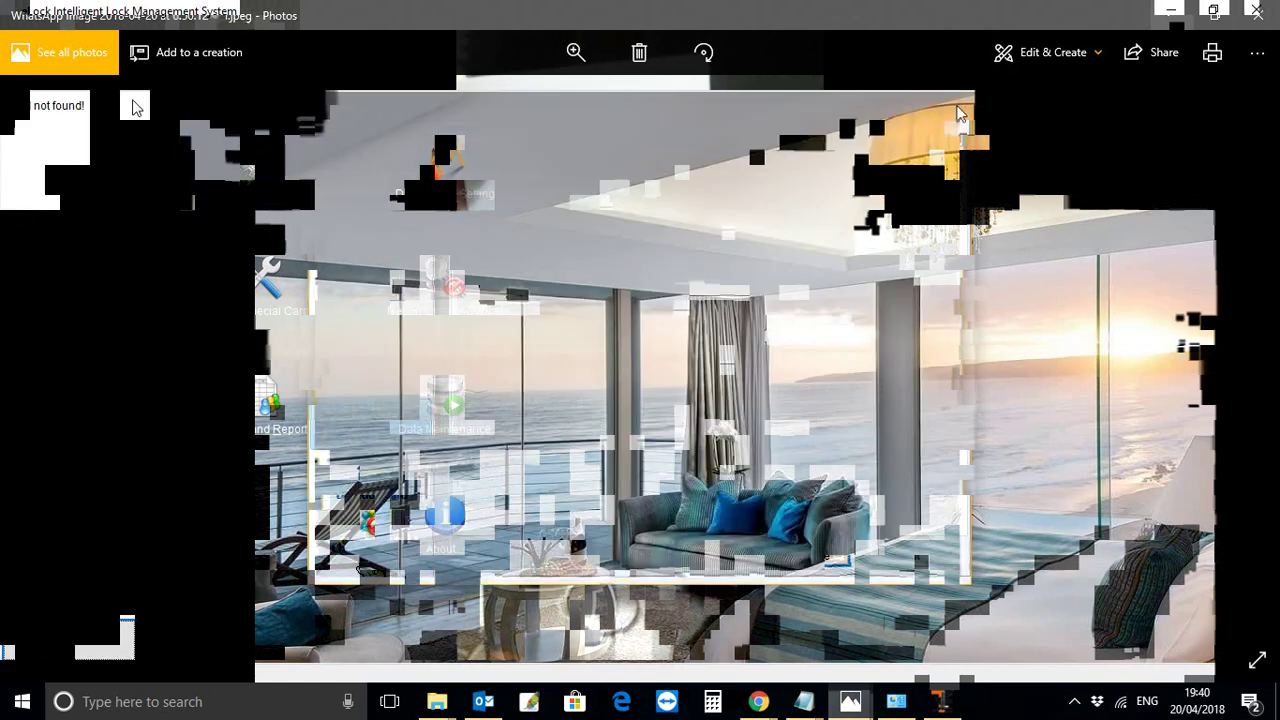
left_click(110, 63)
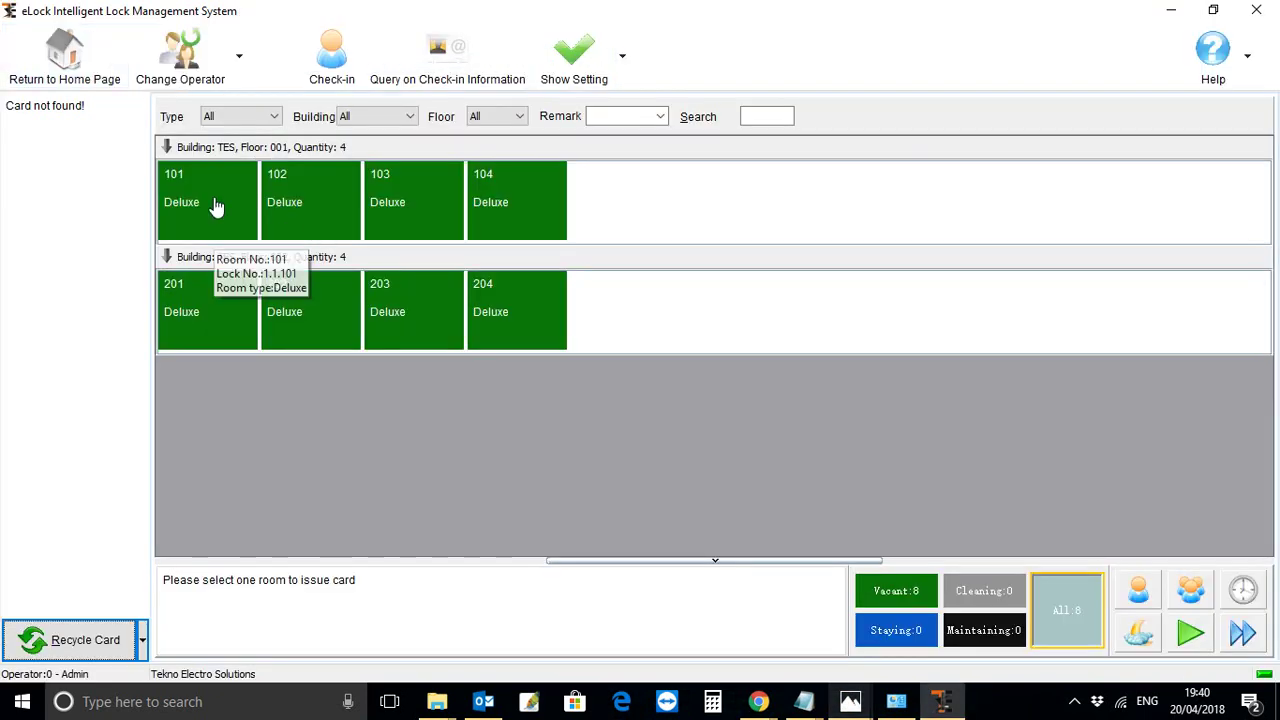
Check in room 101 with the guest's name and issue the room card.
left_click(215, 204)
double_click(214, 200)
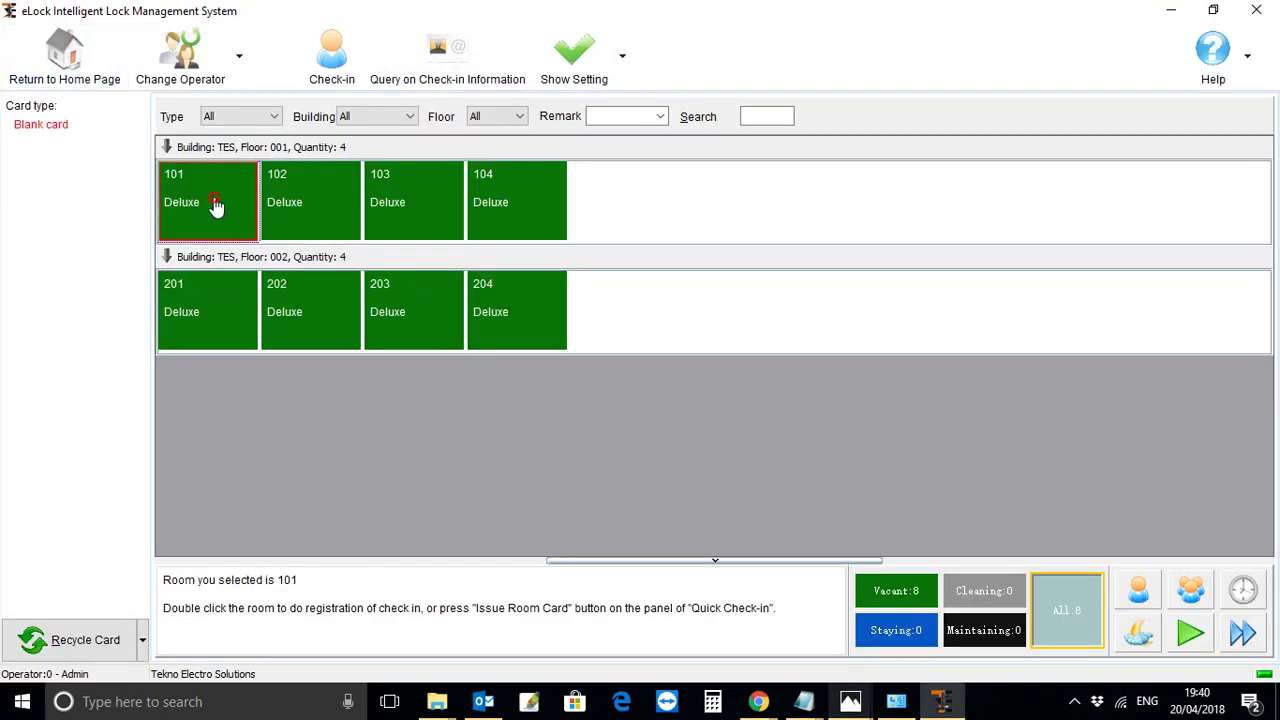
type("abc")
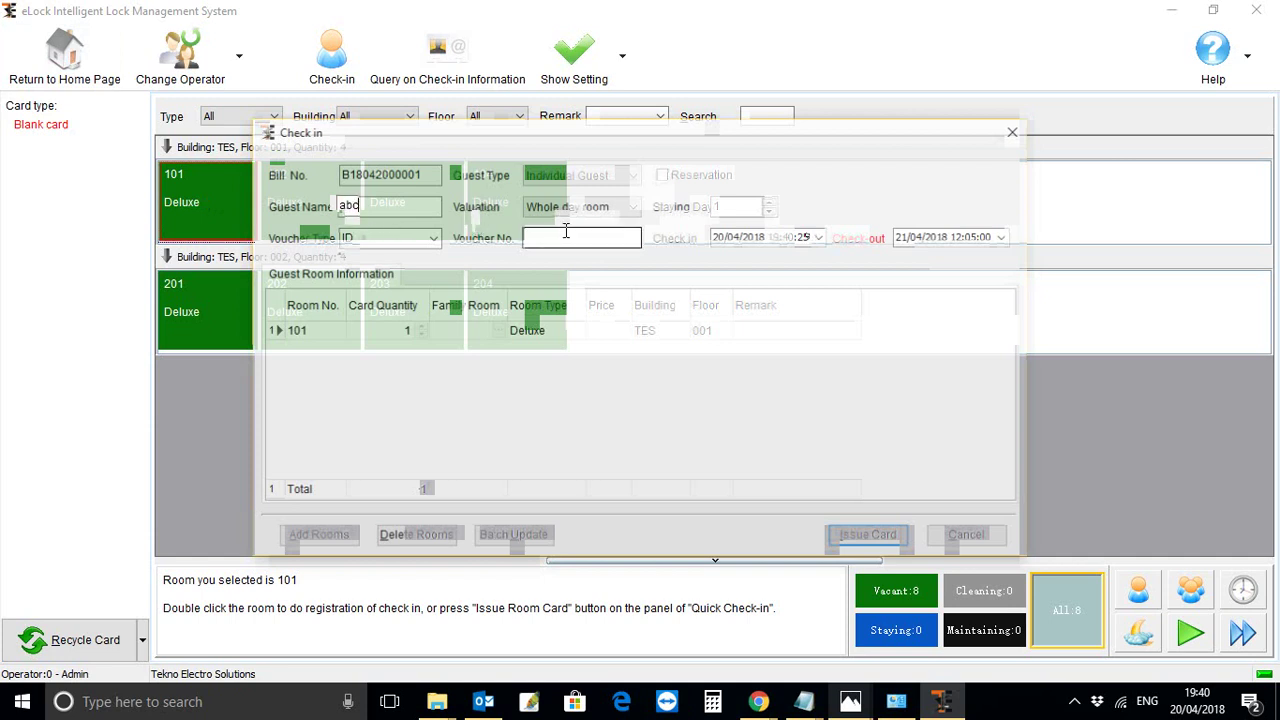
left_click(855, 529)
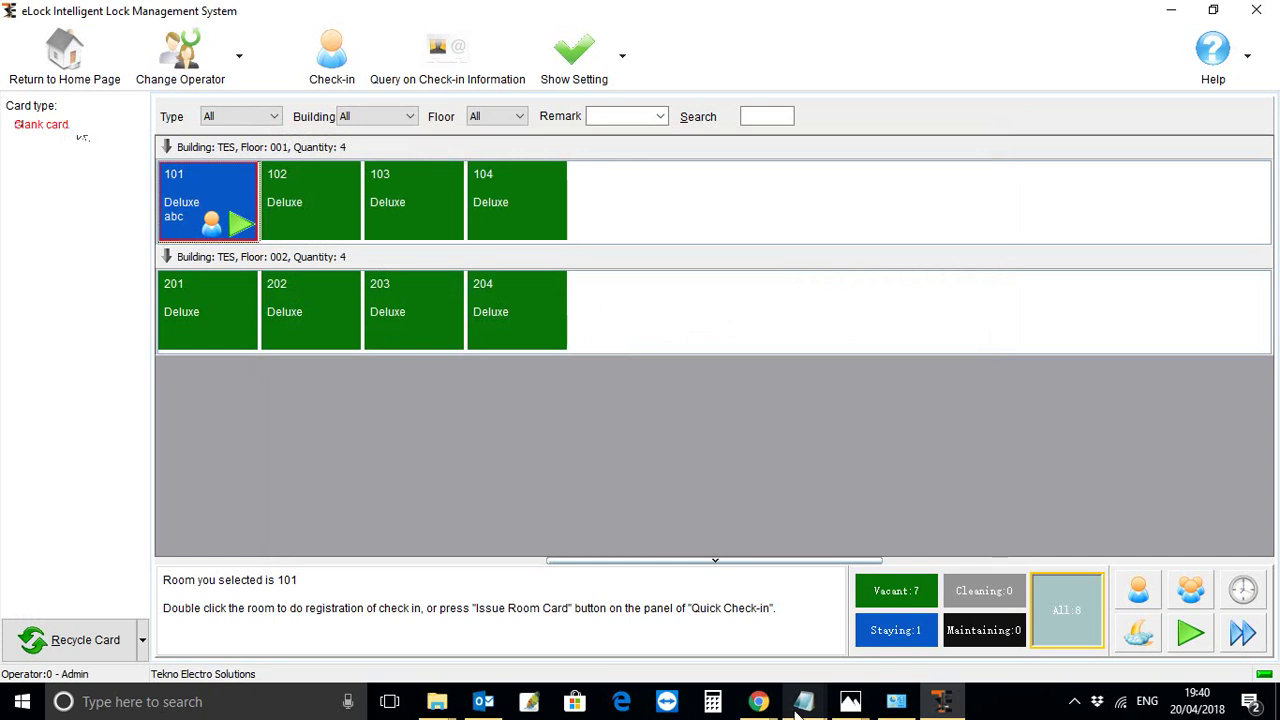
mouse_move(800, 706)
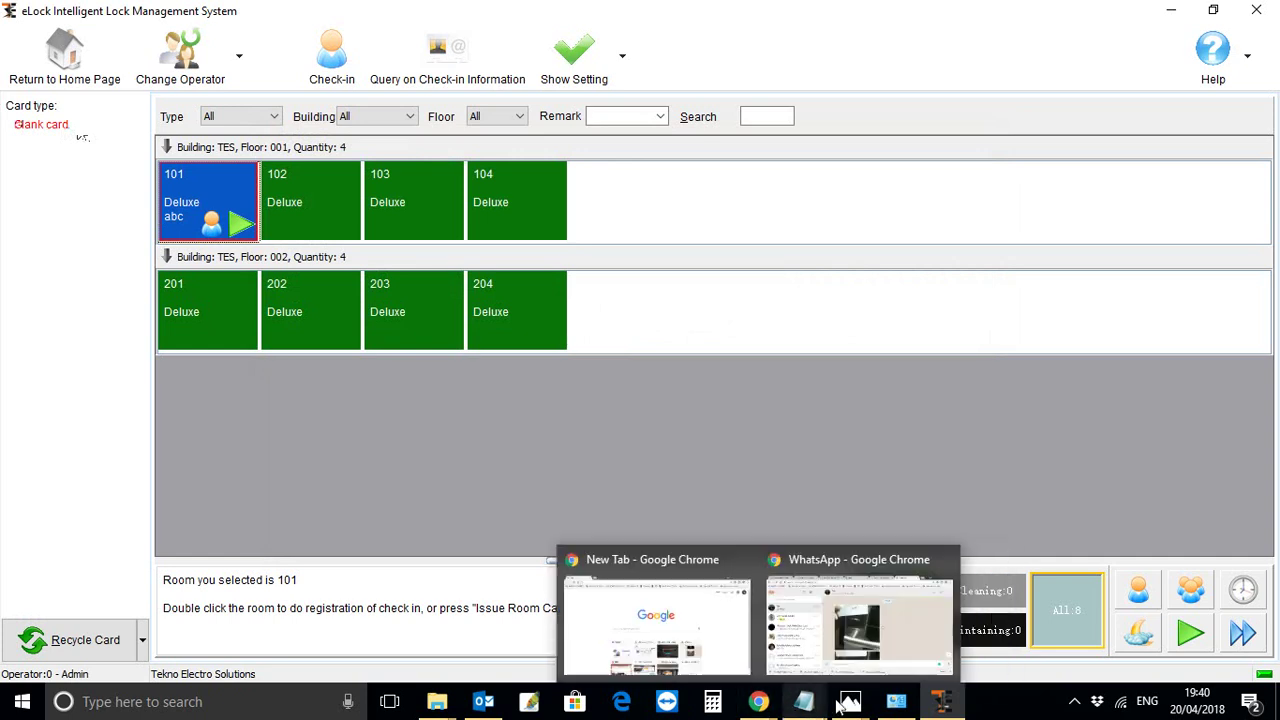
View the guest card photo and the lock programming image in Photos, then close both.
mouse_move(853, 707)
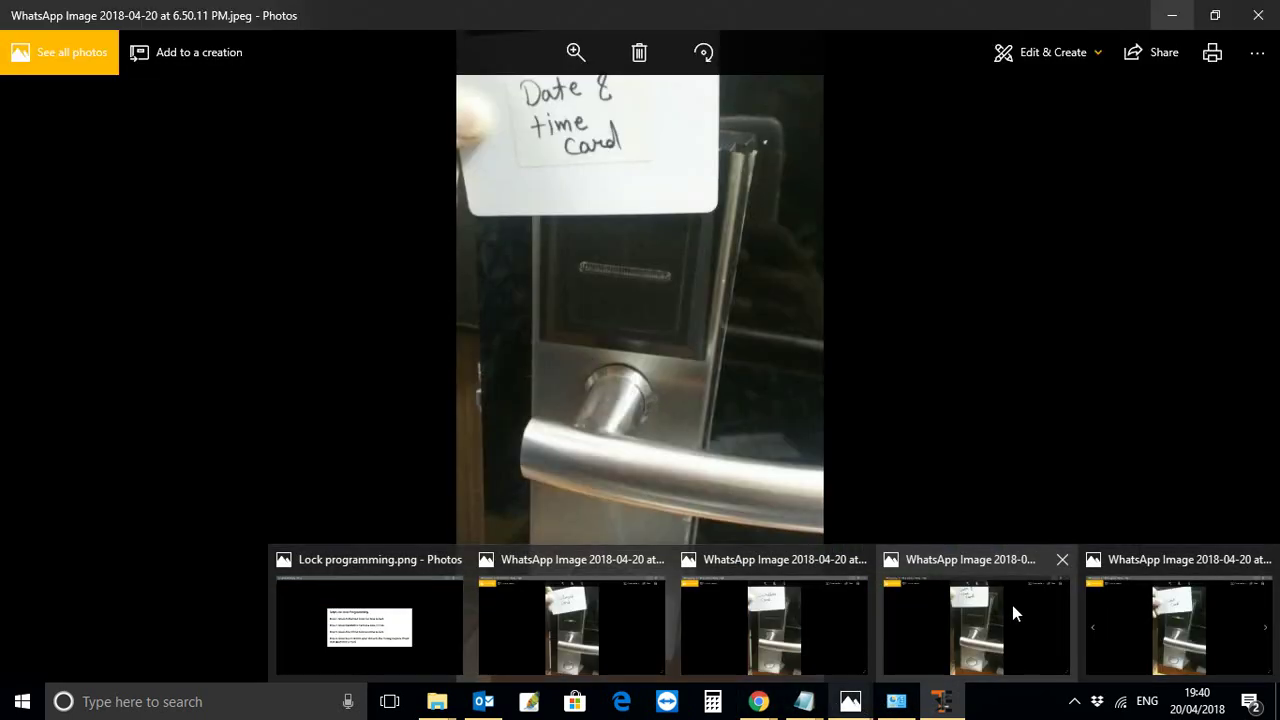
left_click(1189, 612)
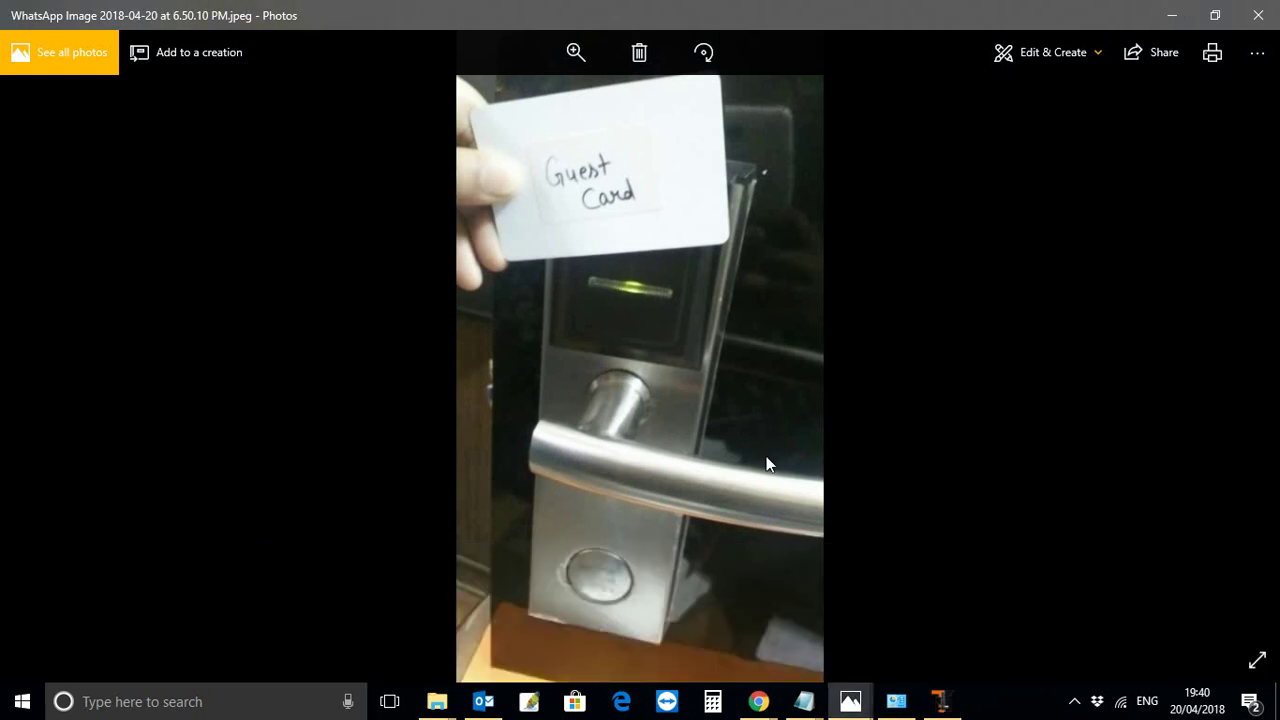
mouse_move(850, 701)
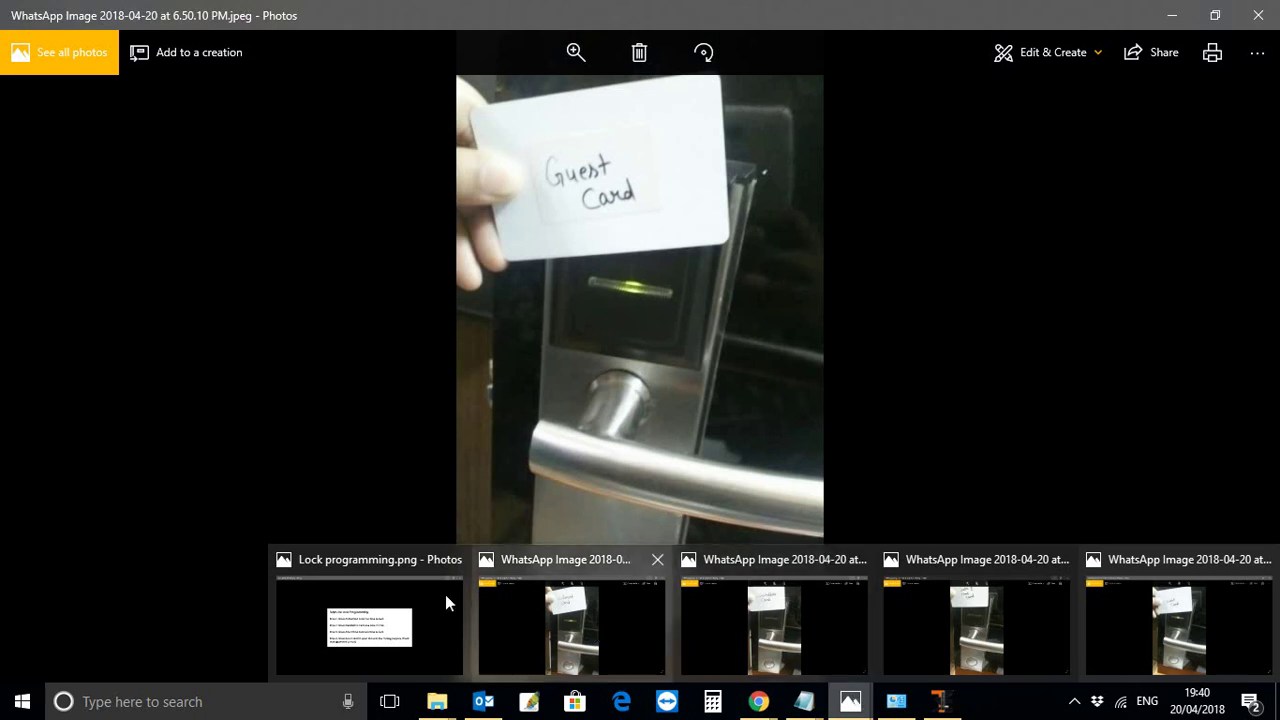
left_click(388, 601)
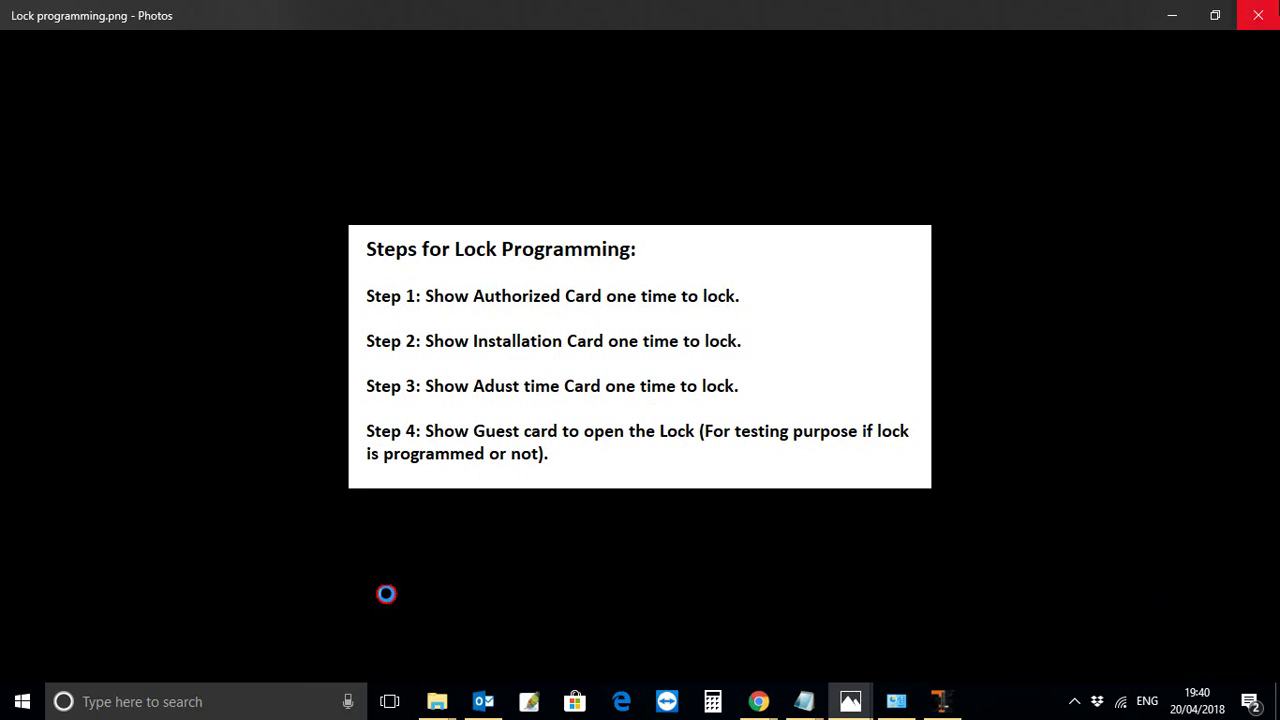
left_click(1258, 15)
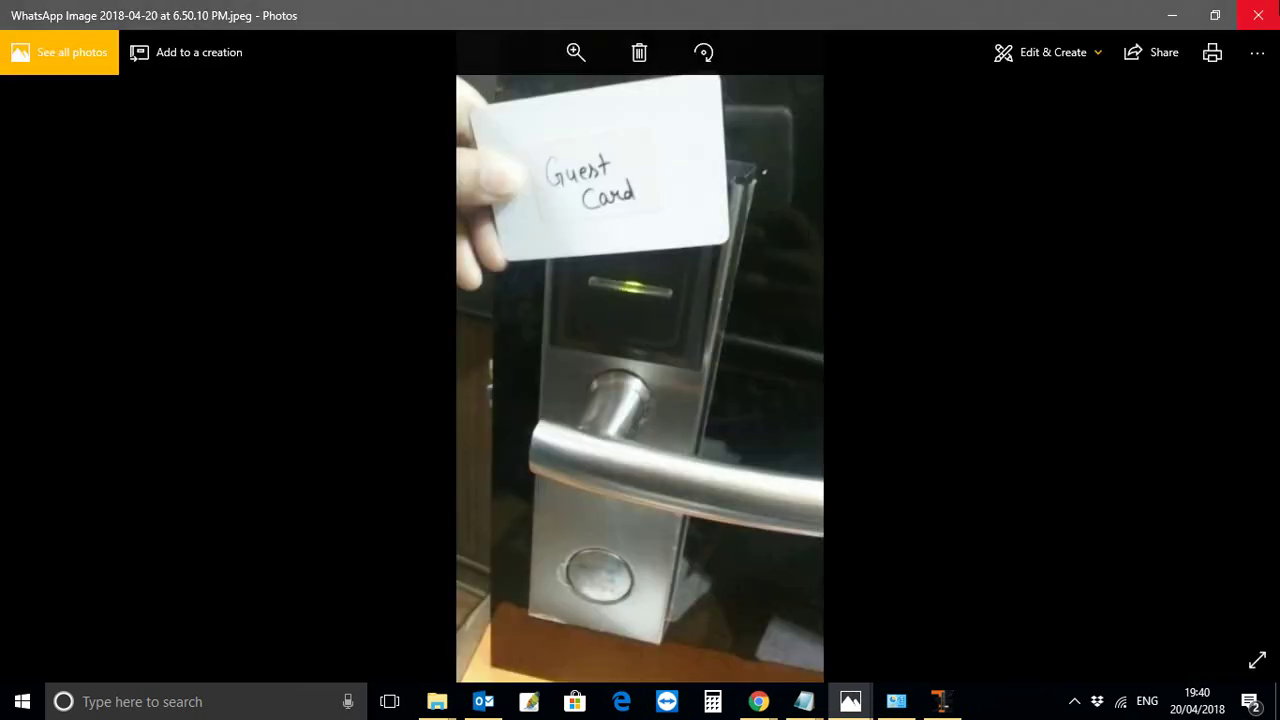
left_click(1258, 15)
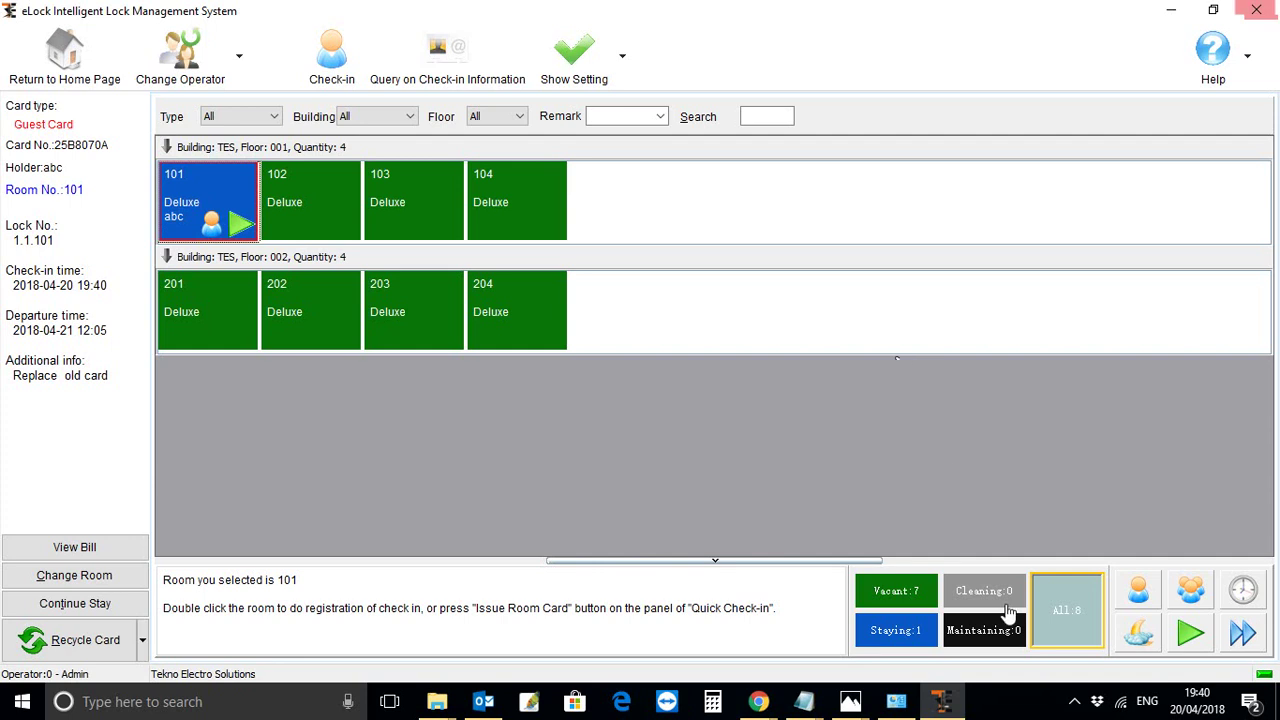